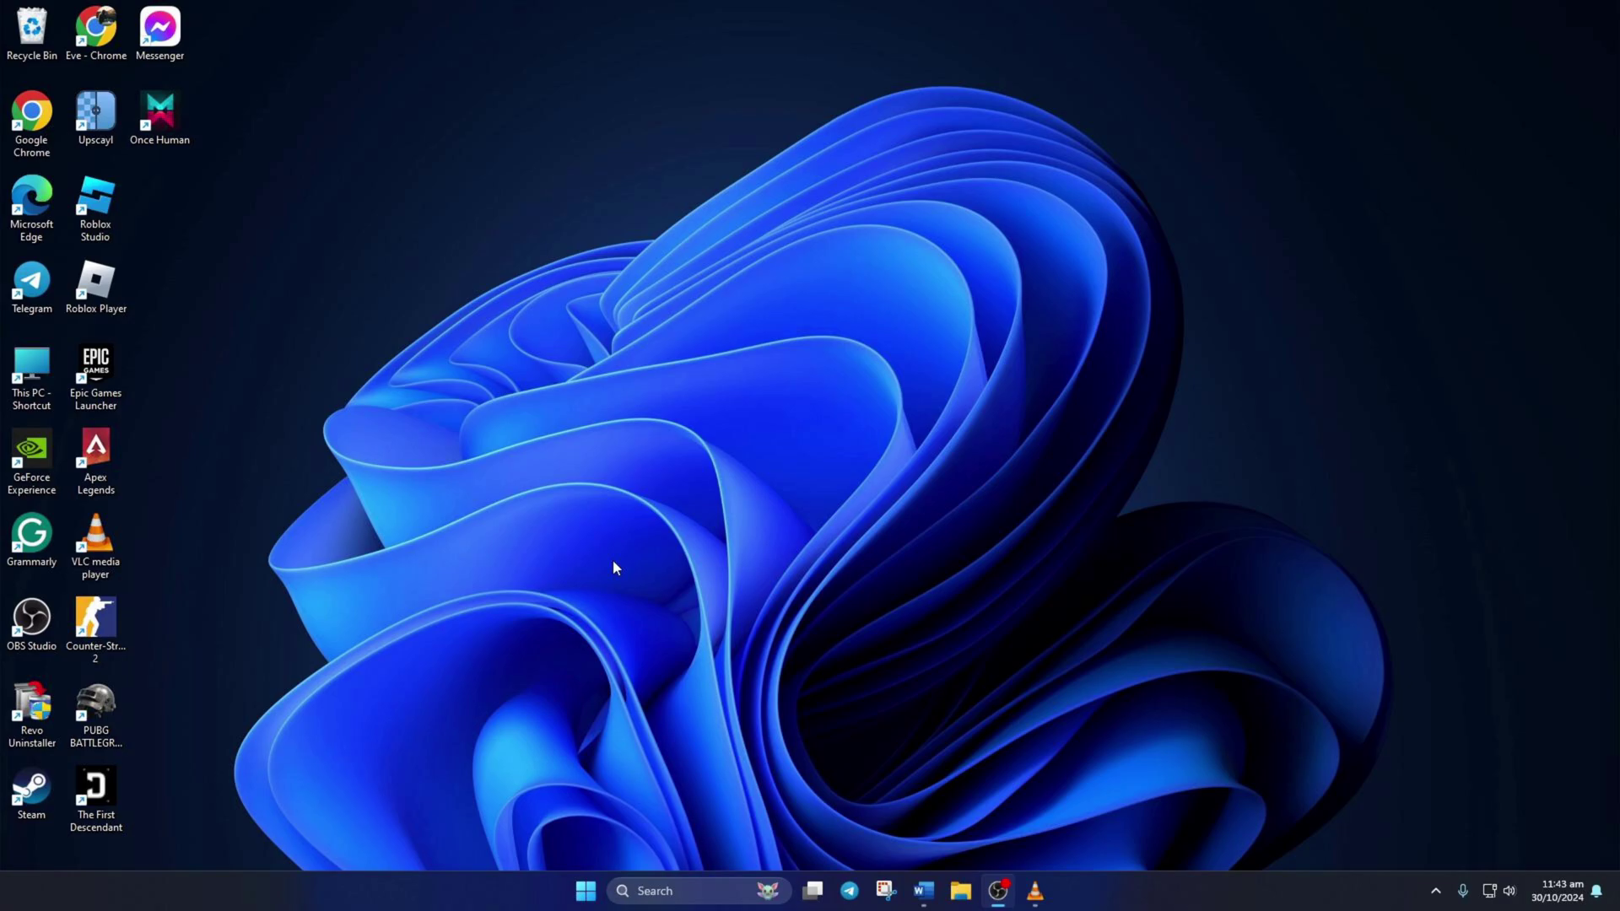
# In WhatsApp's Video & voice settings, set the speaker output to Speakers (USB Audio Device)
pyautogui.click(586, 891)
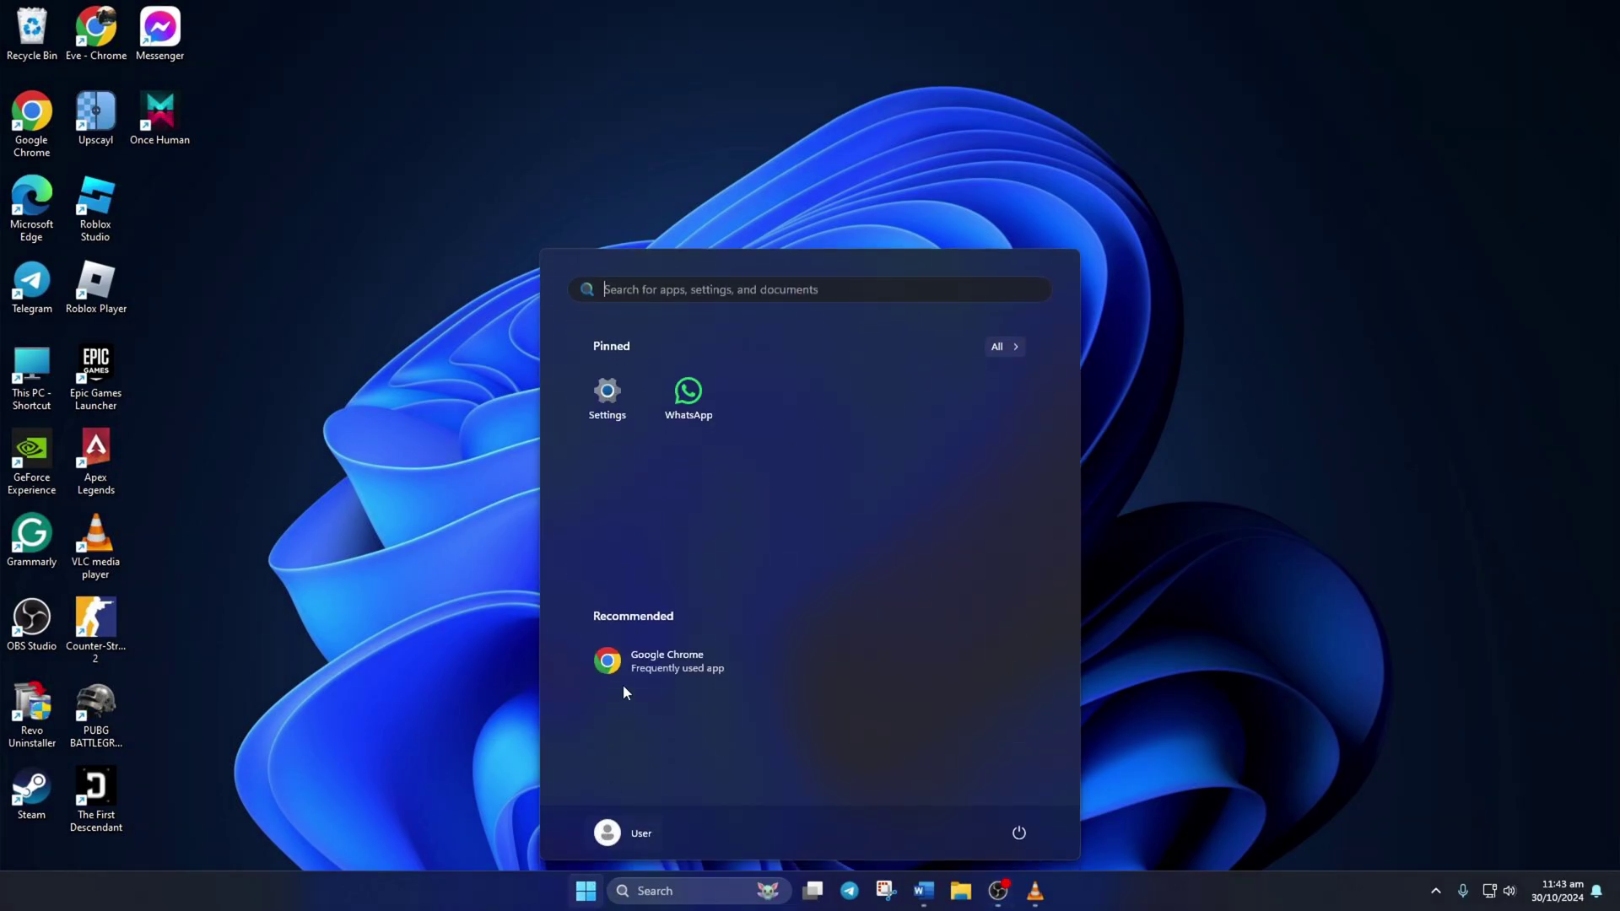
pyautogui.click(672, 413)
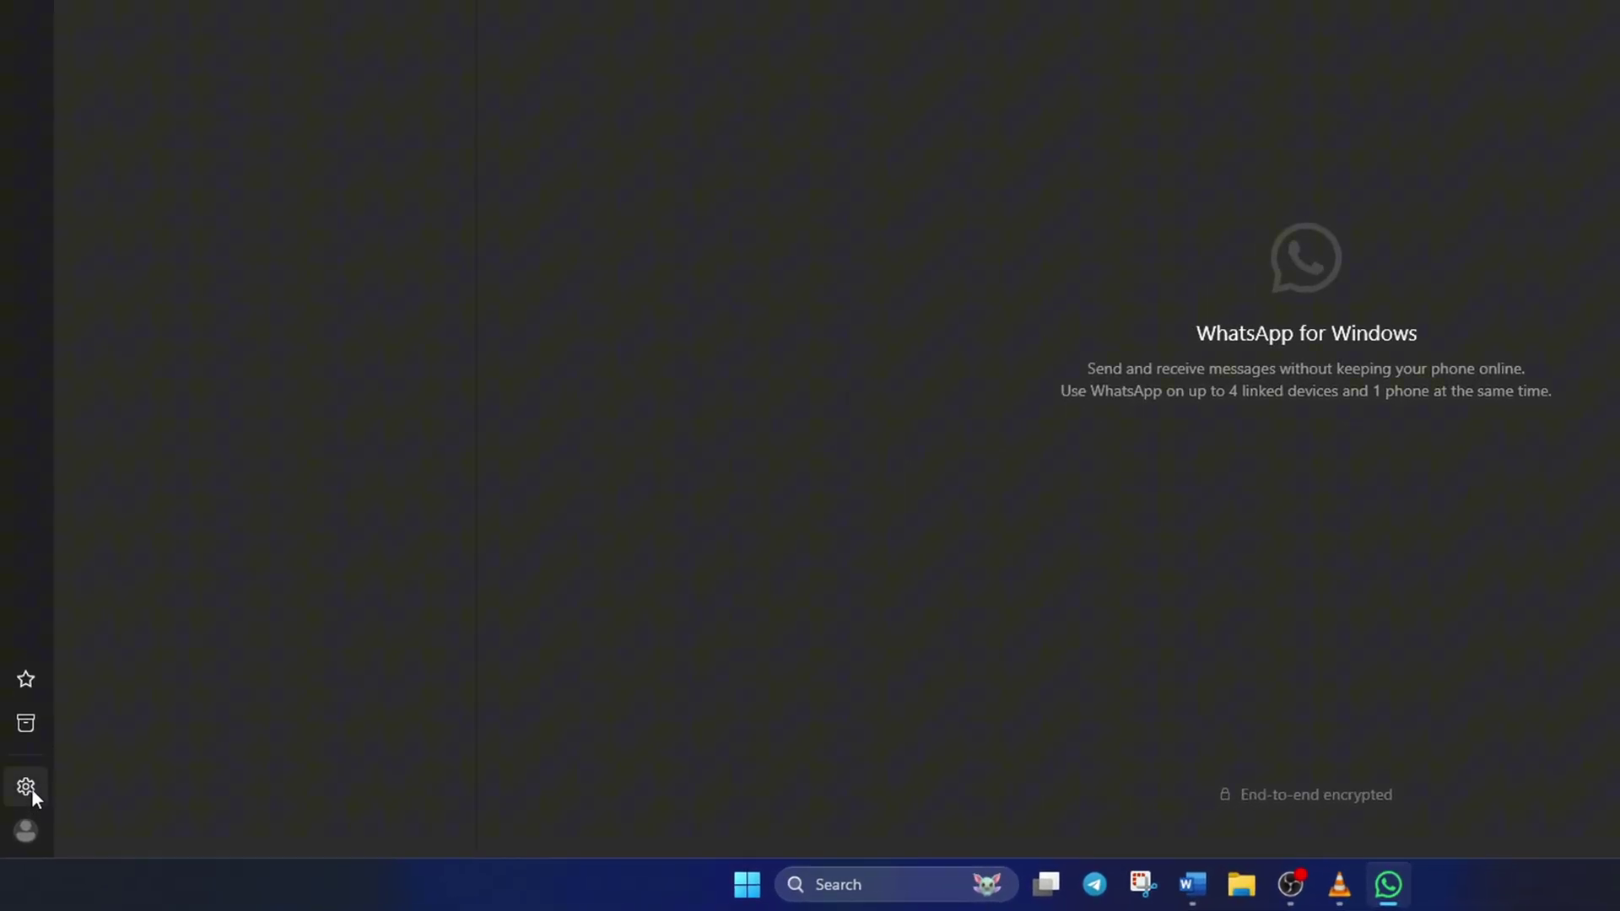
pyautogui.click(28, 786)
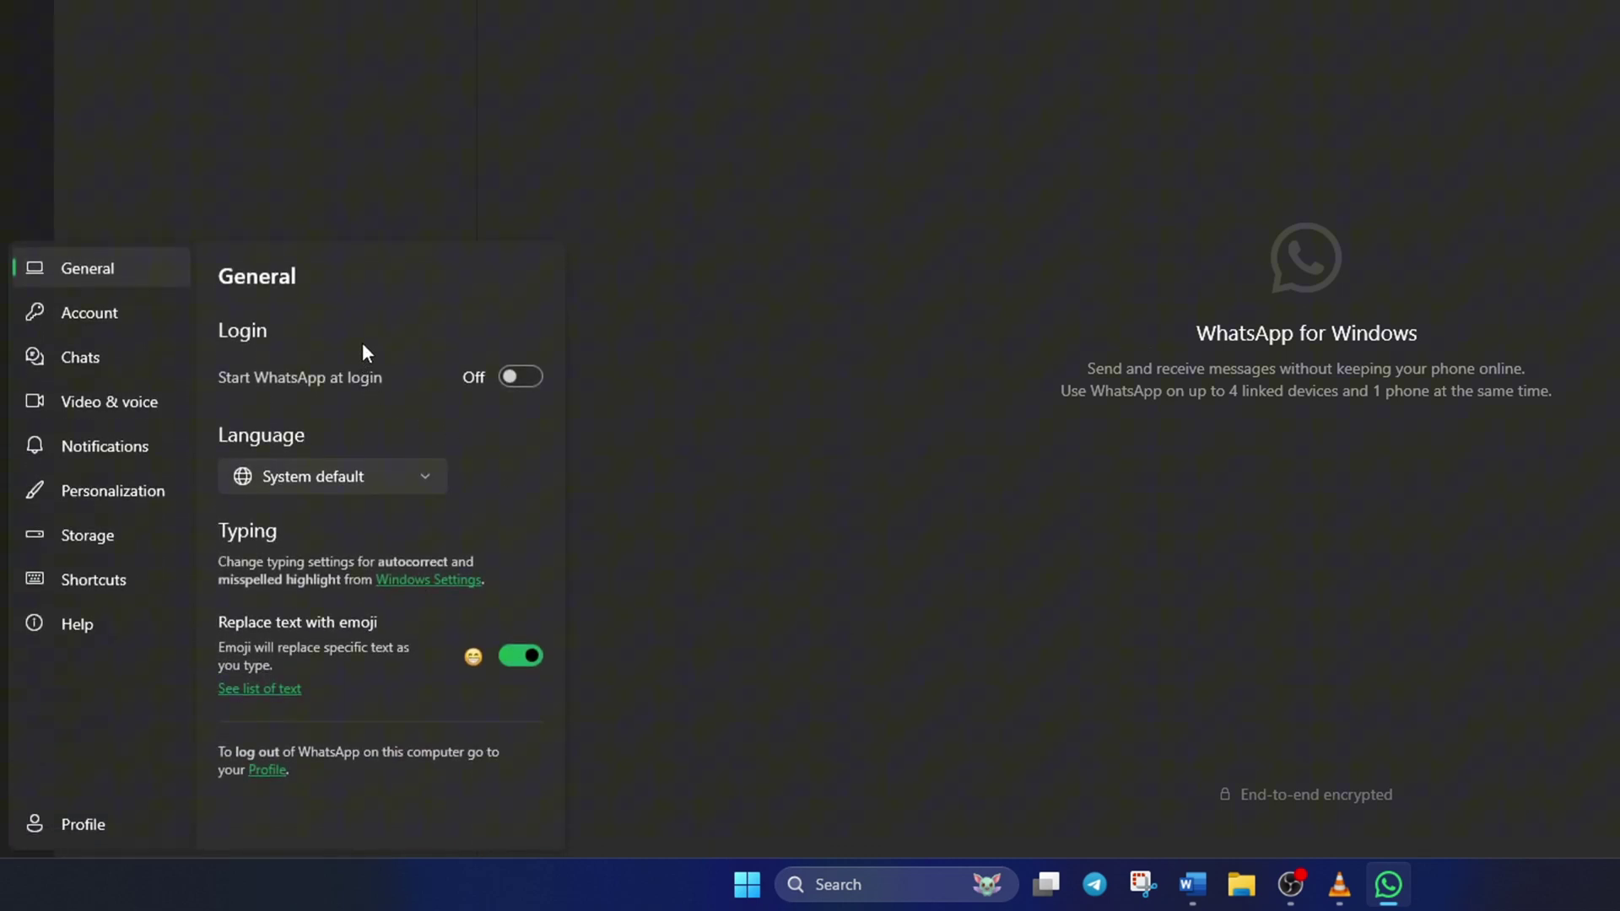
pyautogui.click(82, 404)
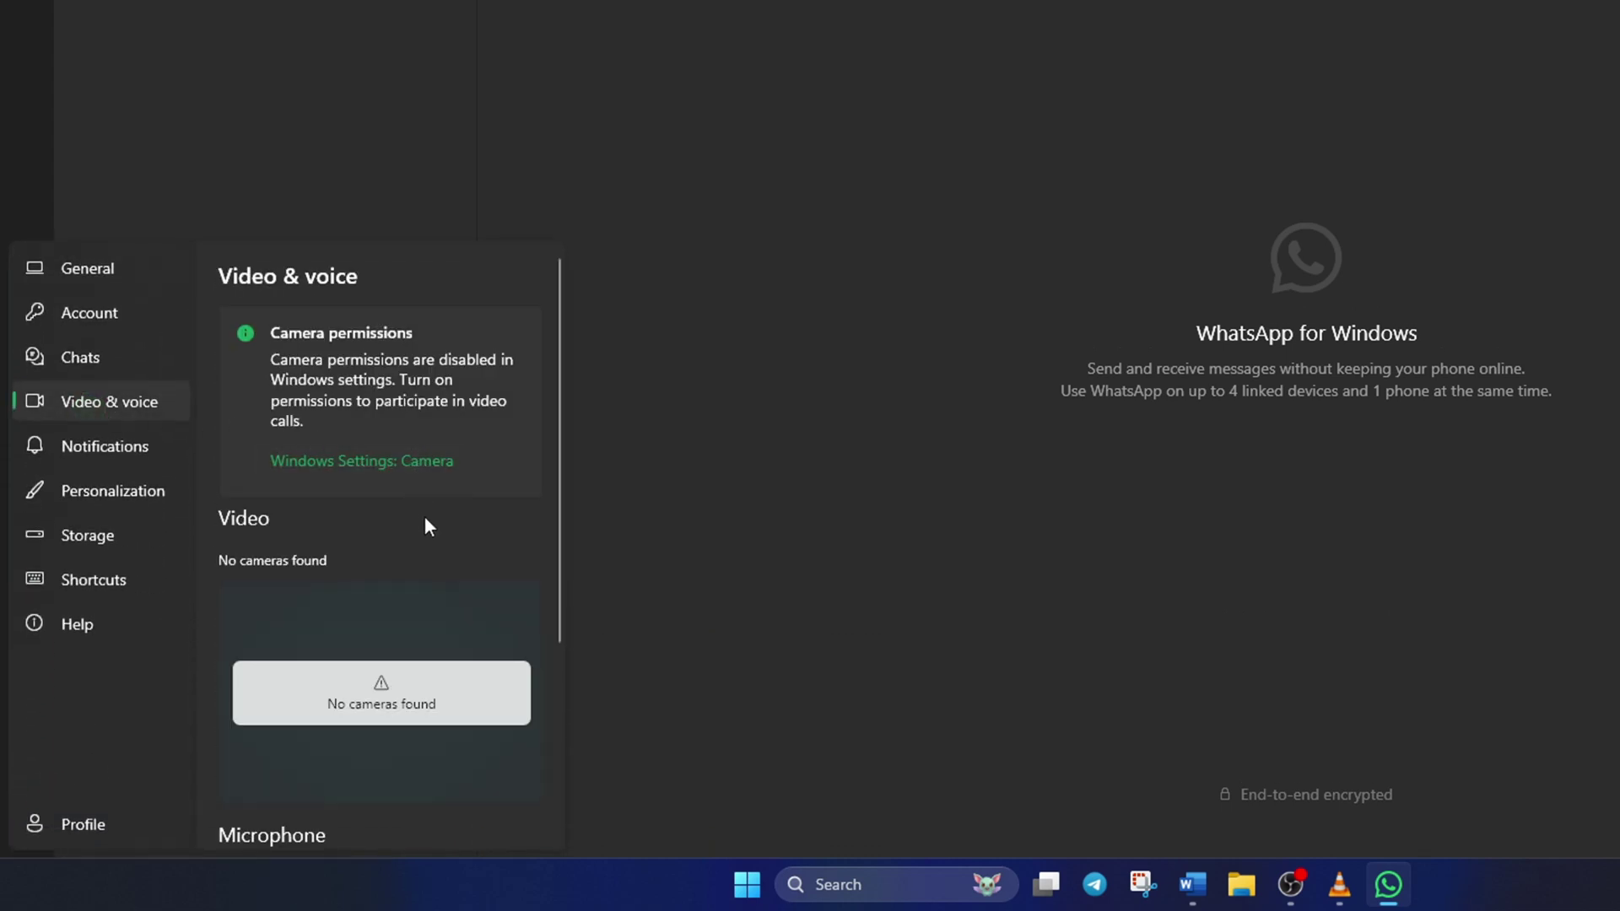
pyautogui.scroll(-5, 423, 517)
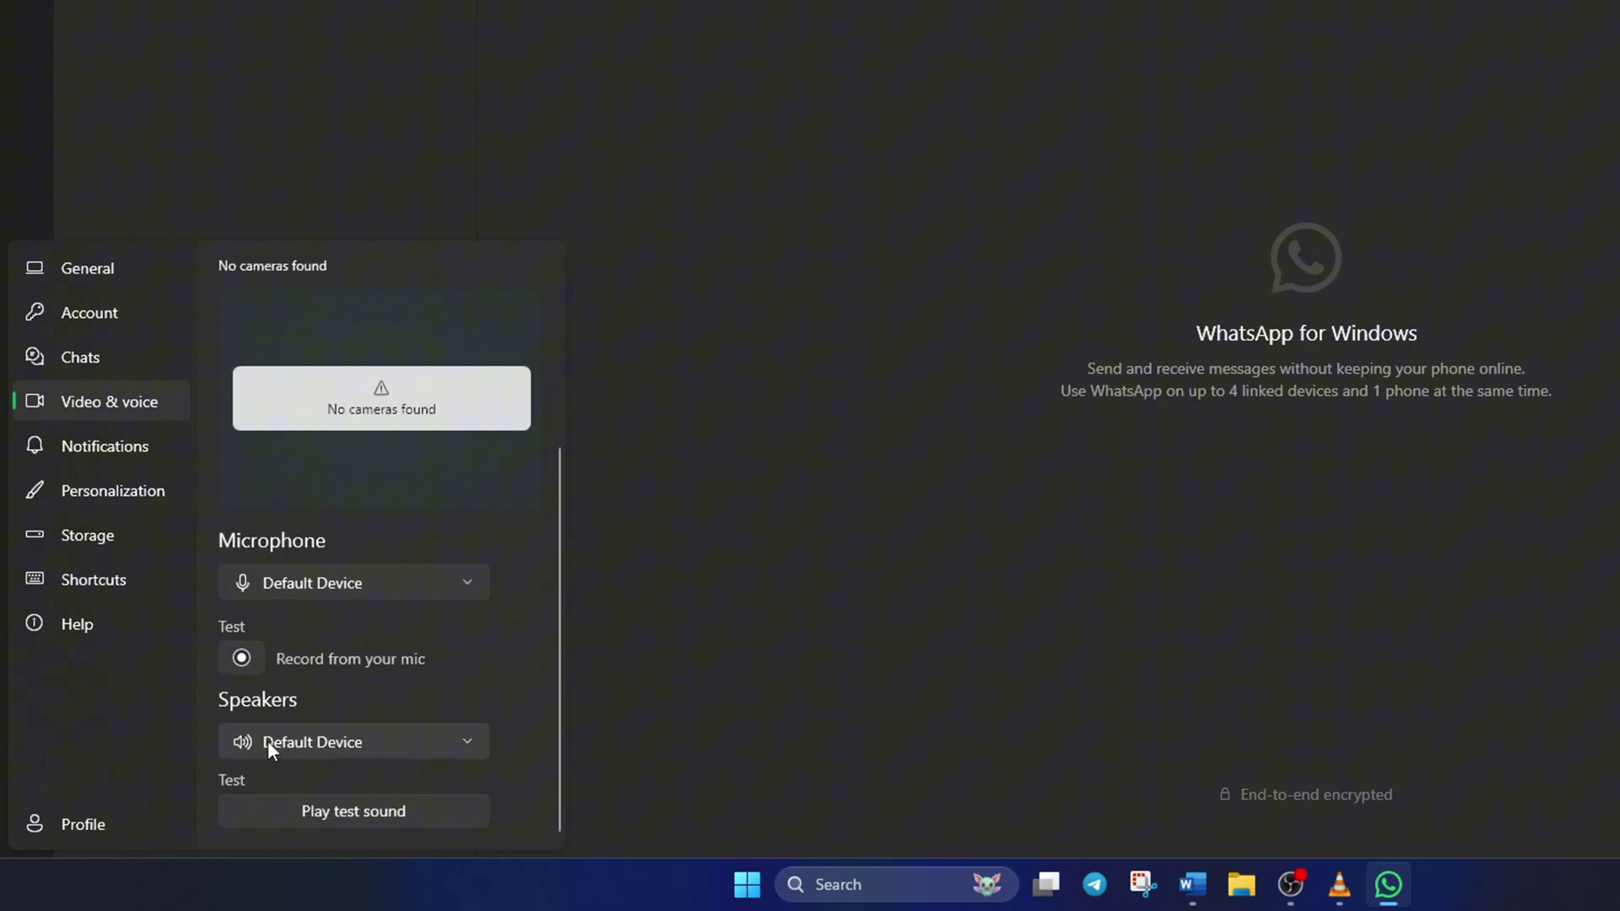
pyautogui.click(319, 743)
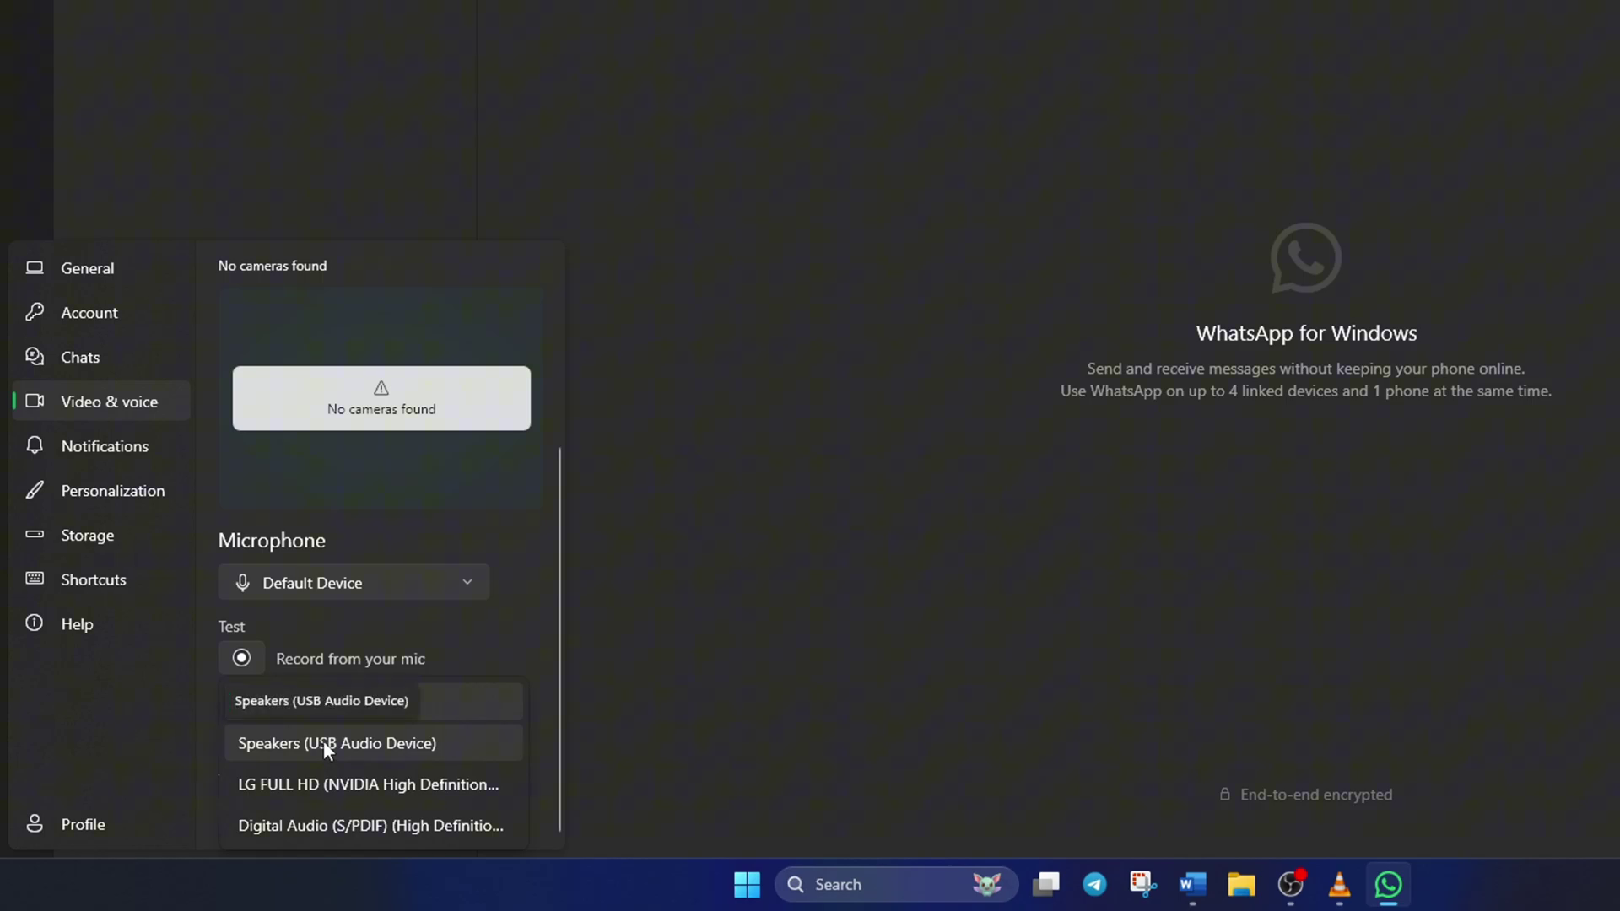
pyautogui.click(321, 741)
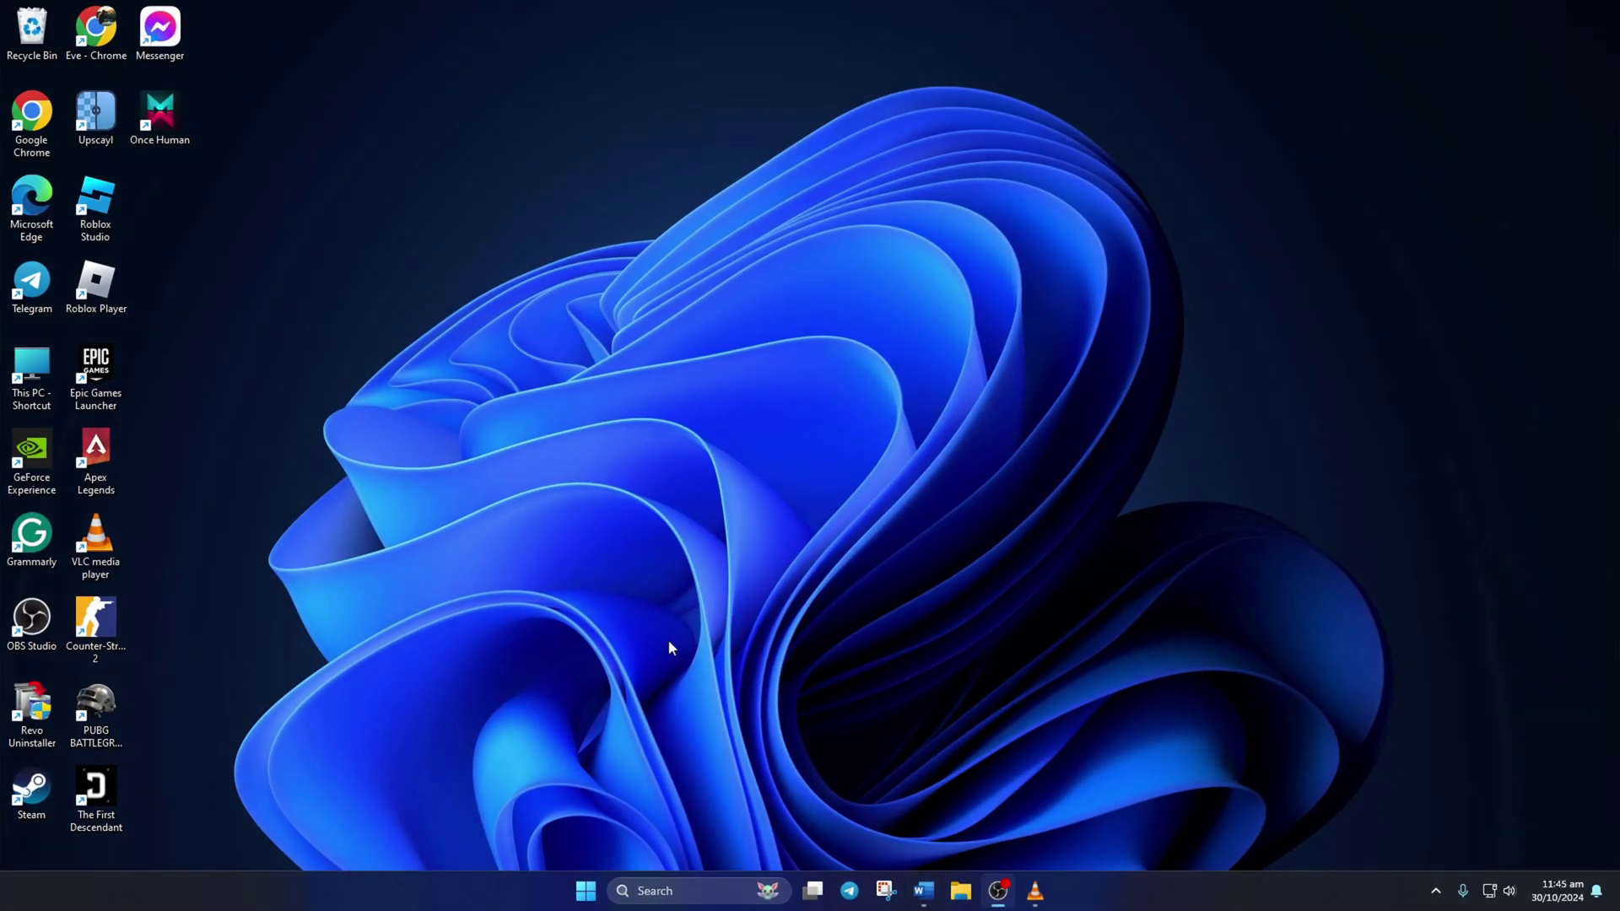
# Select Digital Audio (S/PDIF) as the output device on the System > Sound page
pyautogui.click(585, 892)
pyautogui.click(616, 413)
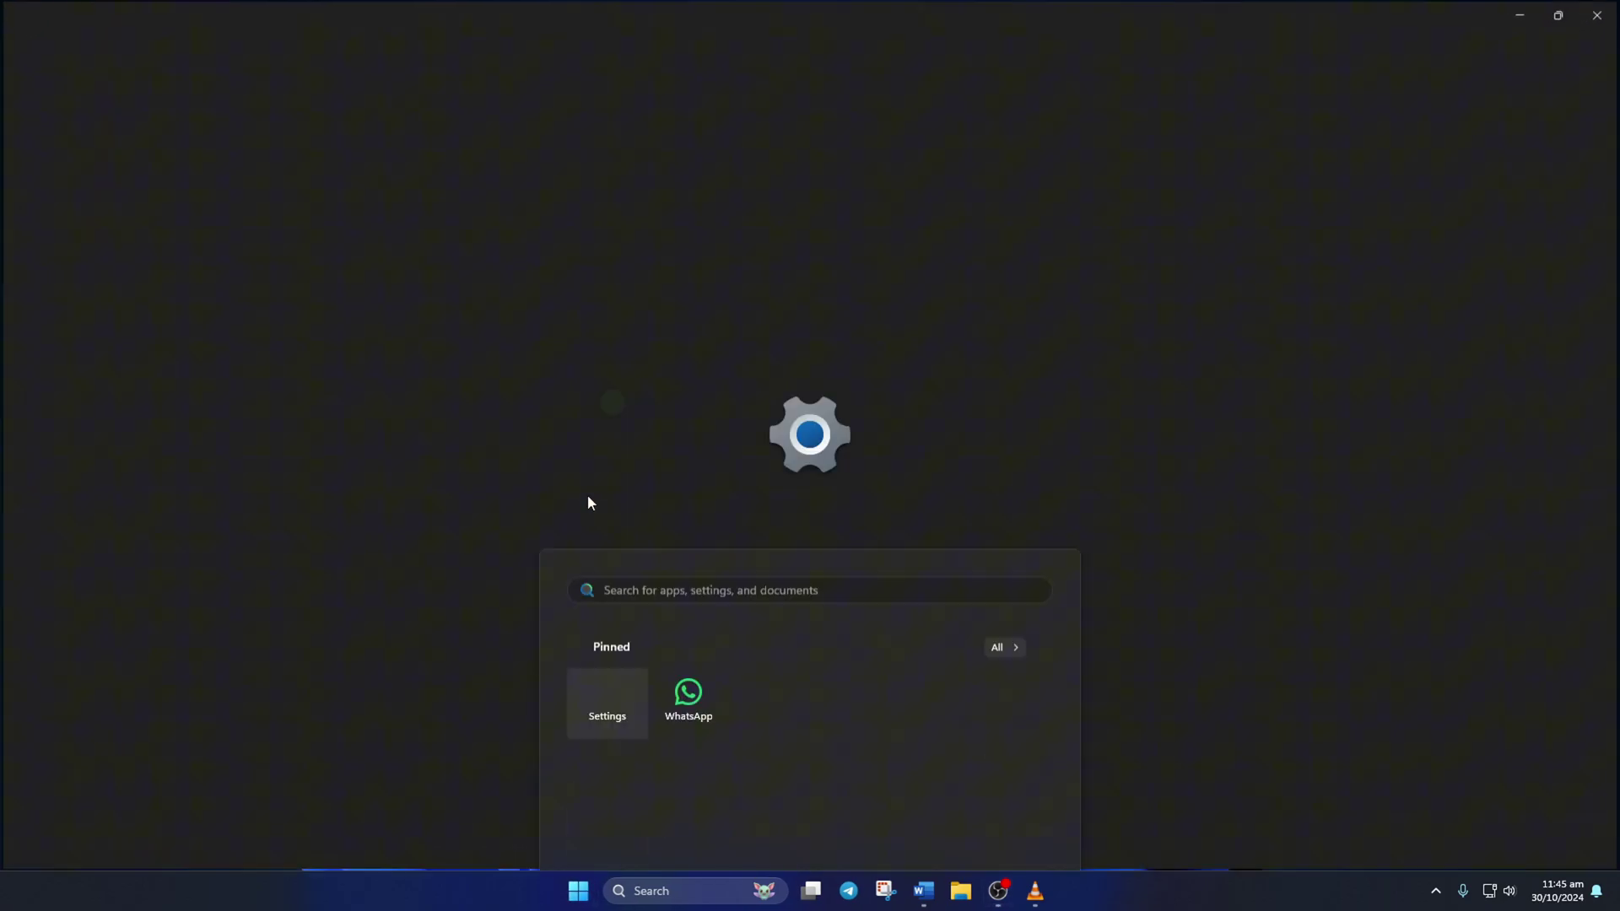
pyautogui.click(135, 211)
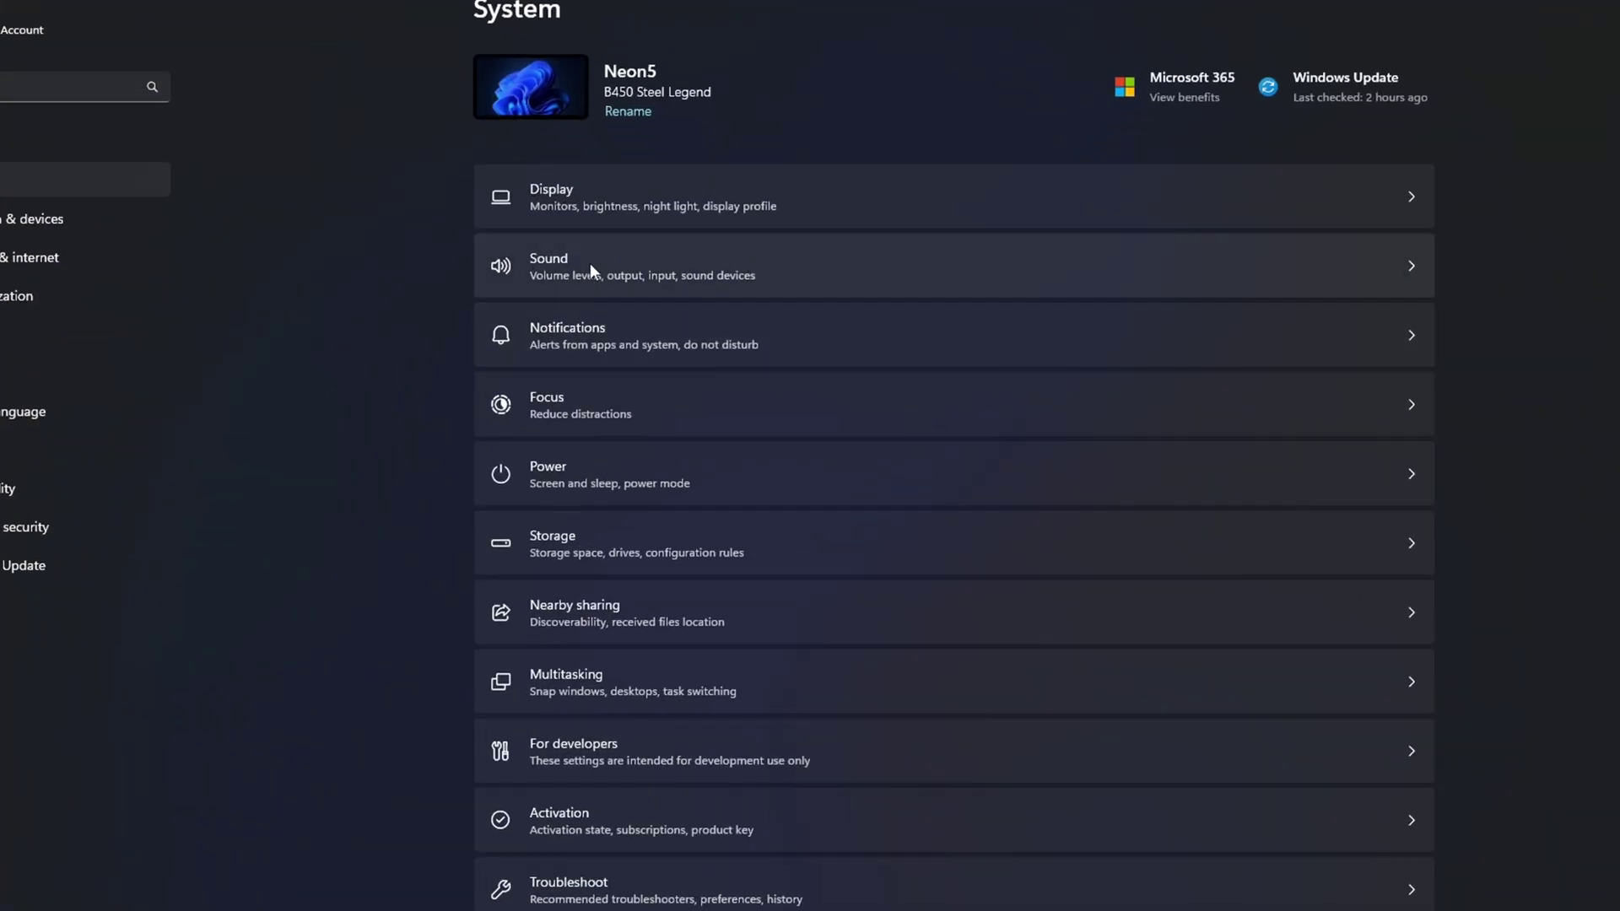
pyautogui.click(581, 265)
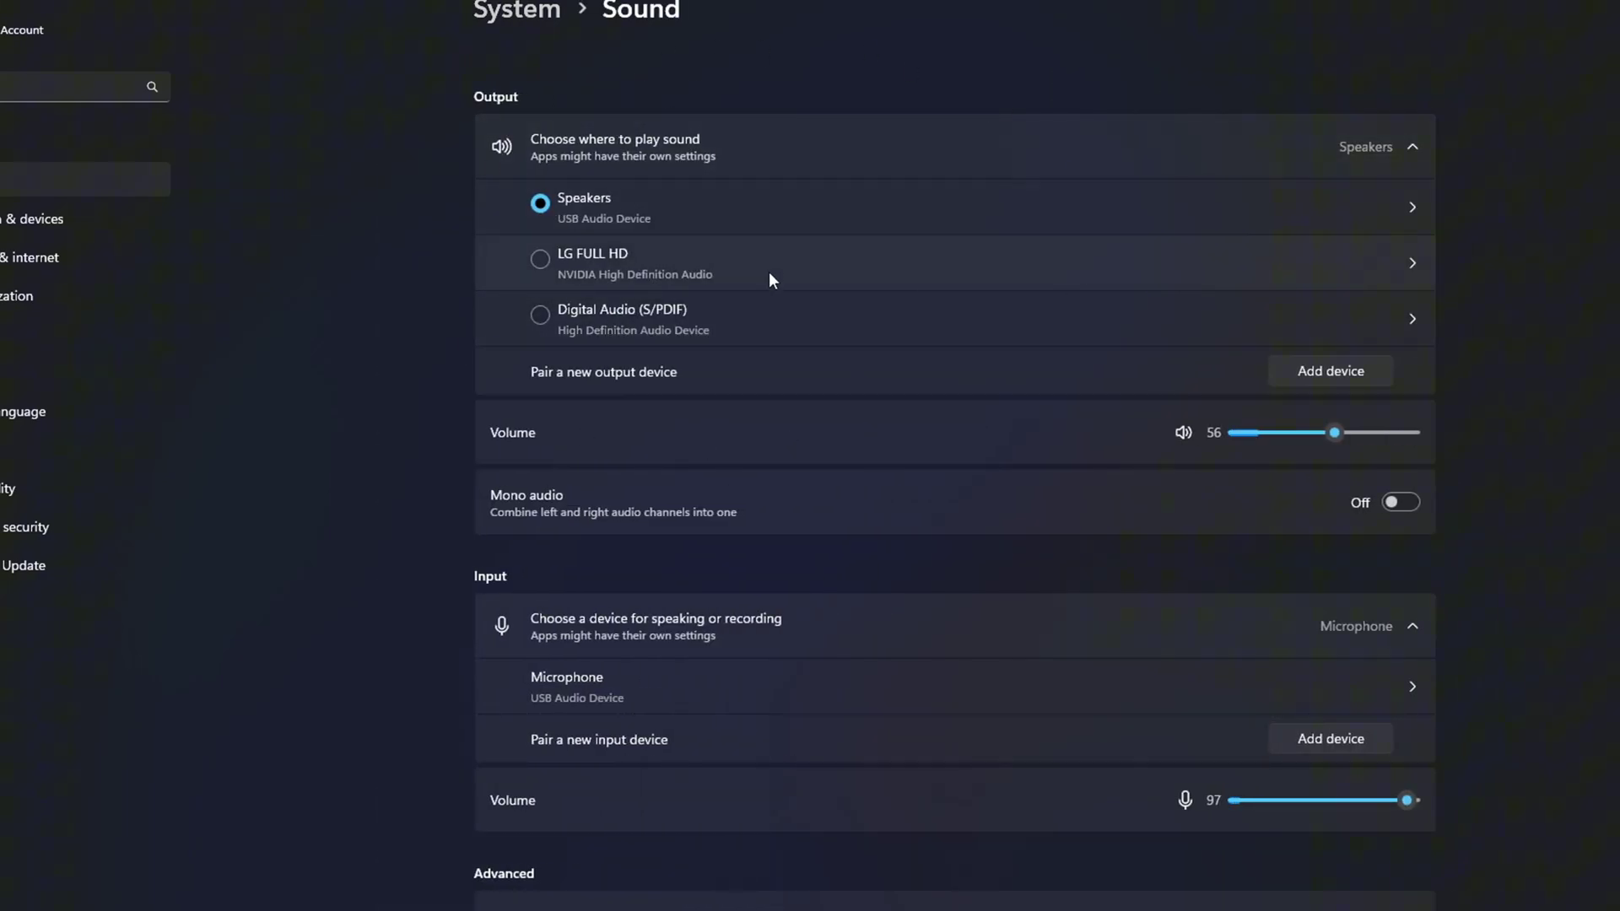
pyautogui.click(539, 318)
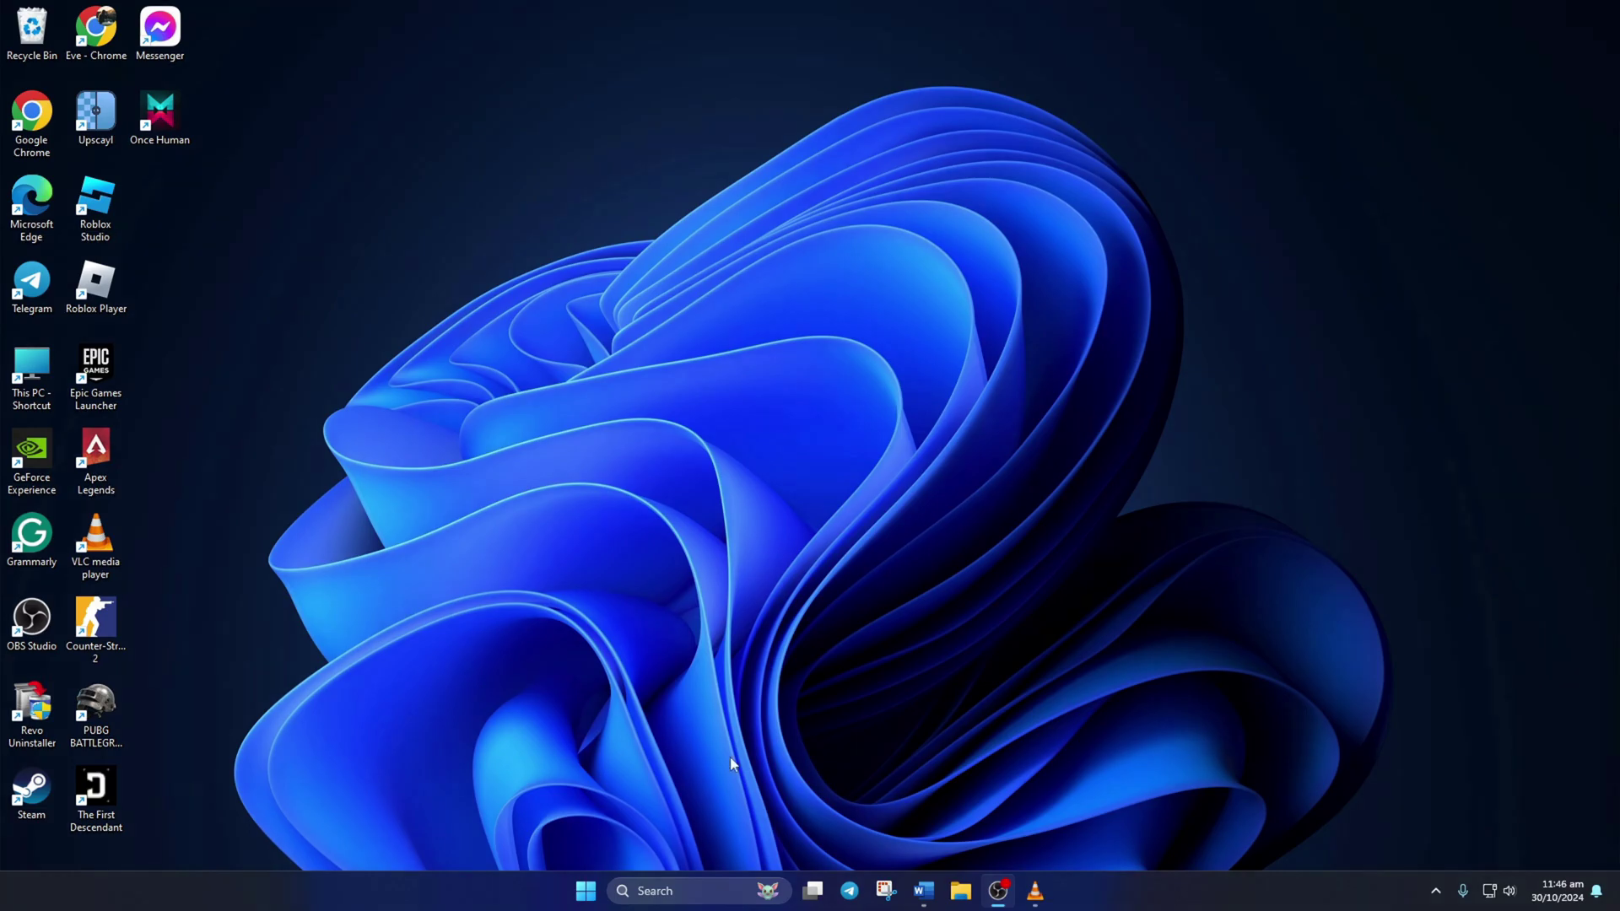
# Uninstall the Digital Audio (S/PDIF) device under Audio inputs and outputs in Device Manager
pyautogui.click(692, 888)
pyautogui.write('device')
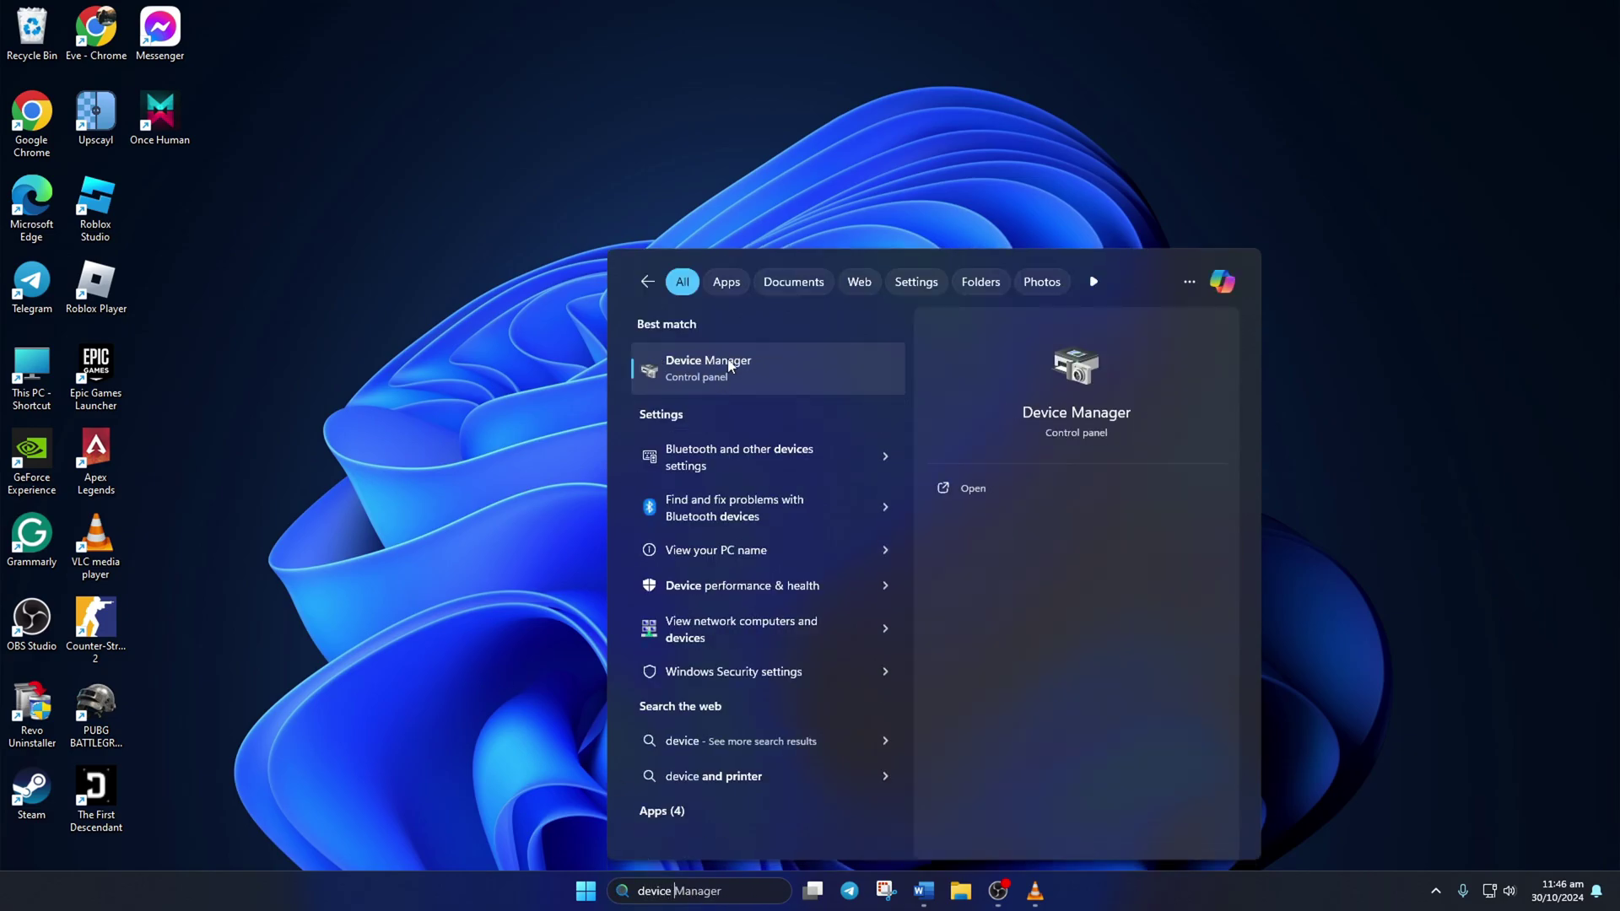
pyautogui.click(730, 364)
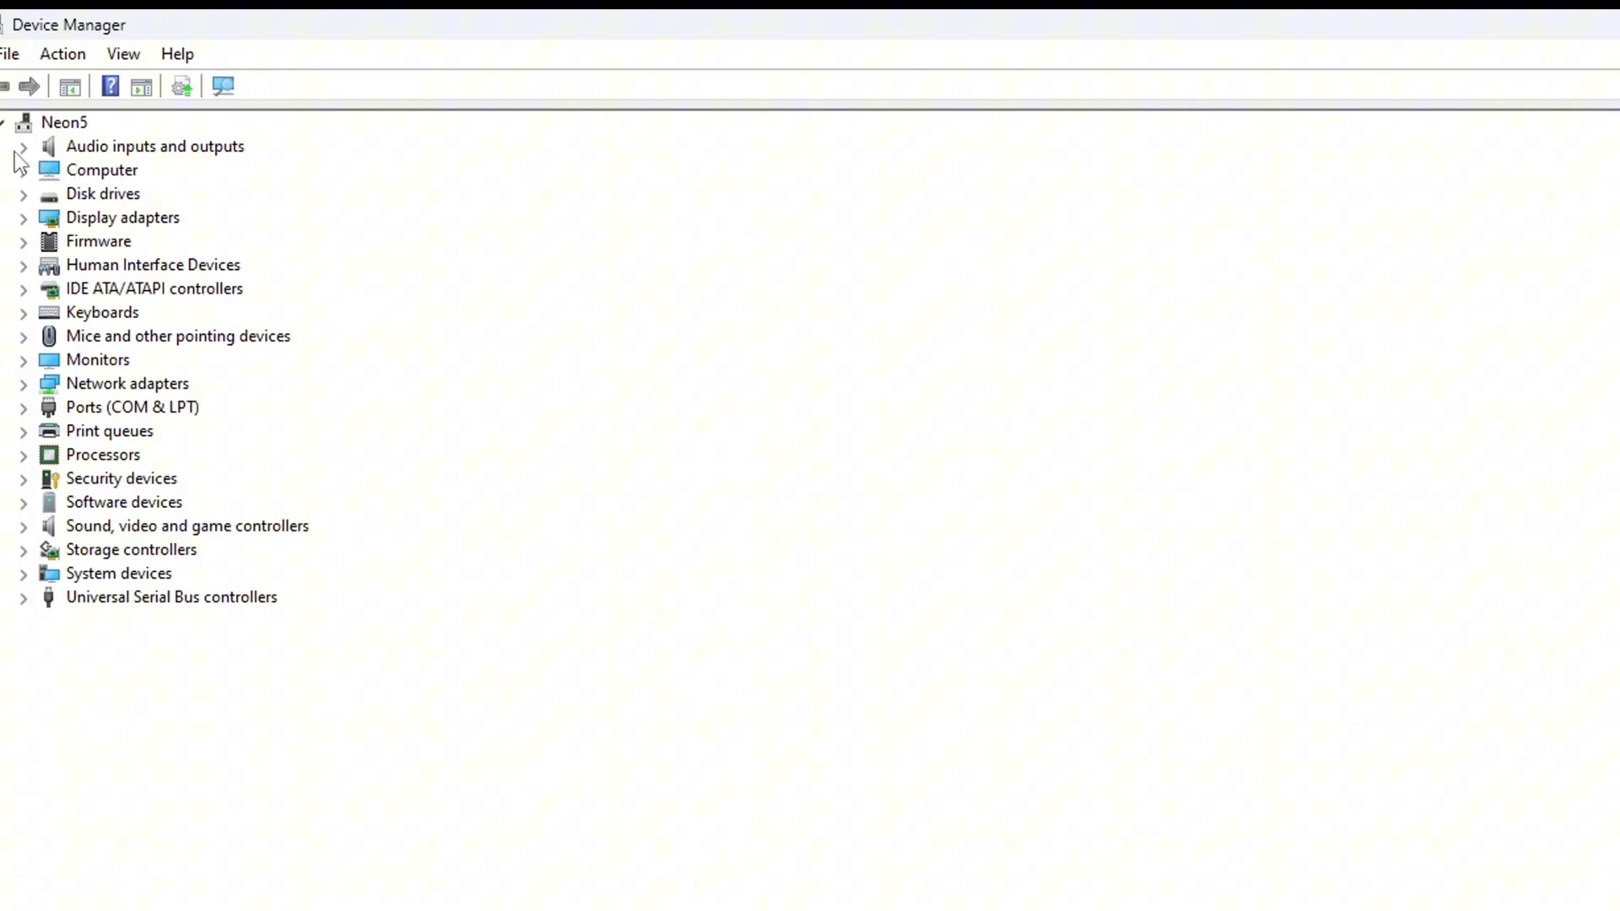
pyautogui.click(24, 147)
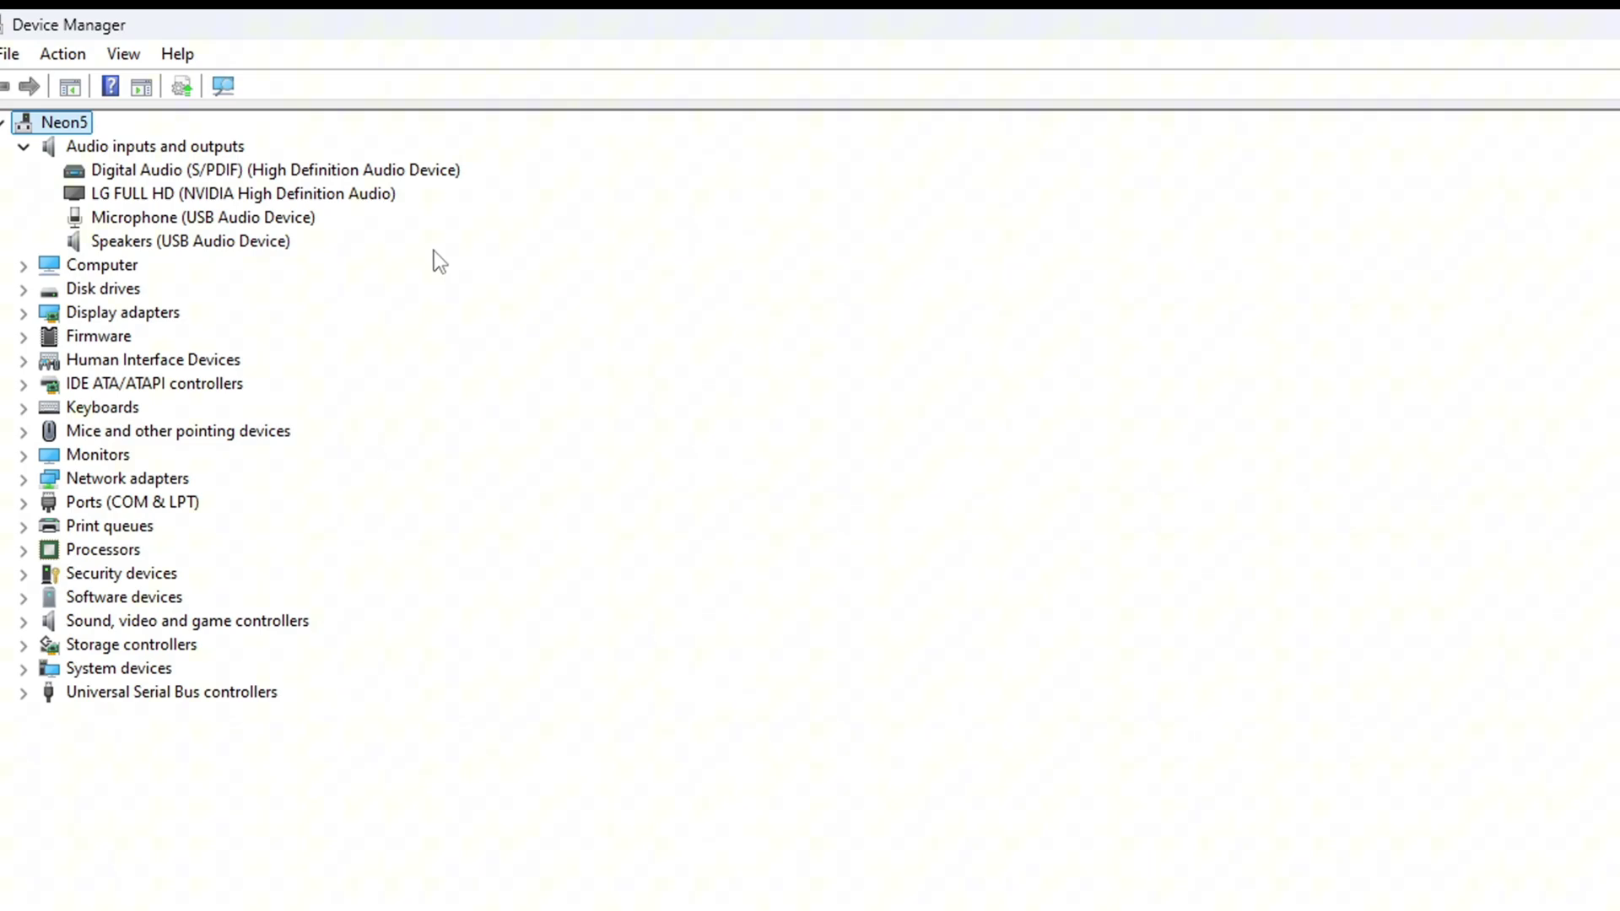
pyautogui.rightClick(281, 172)
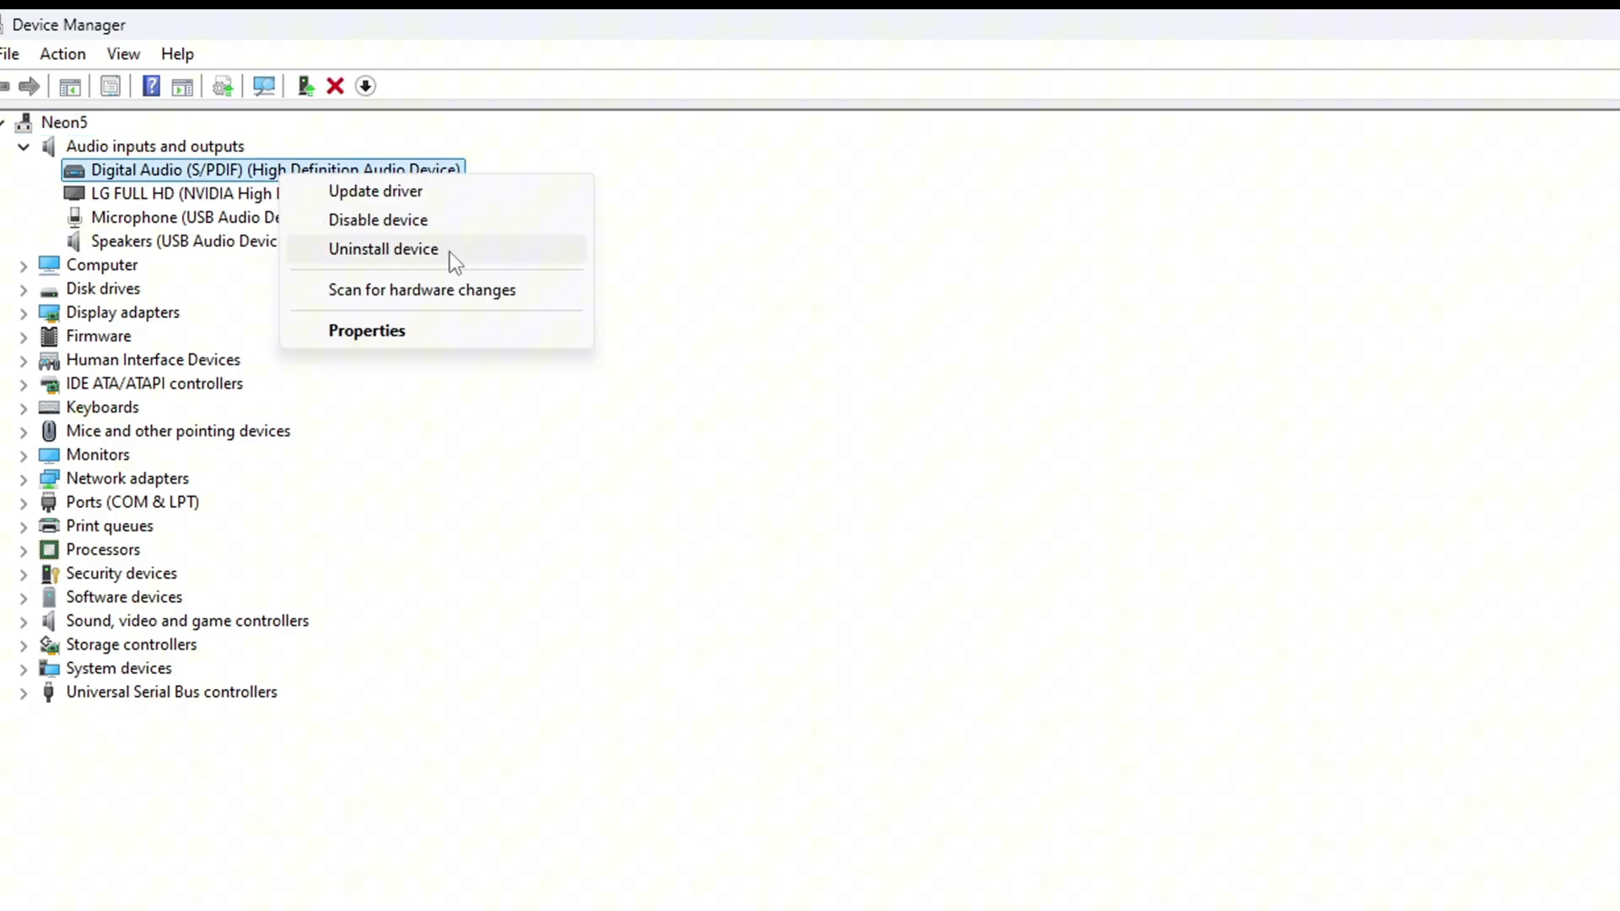
pyautogui.click(396, 253)
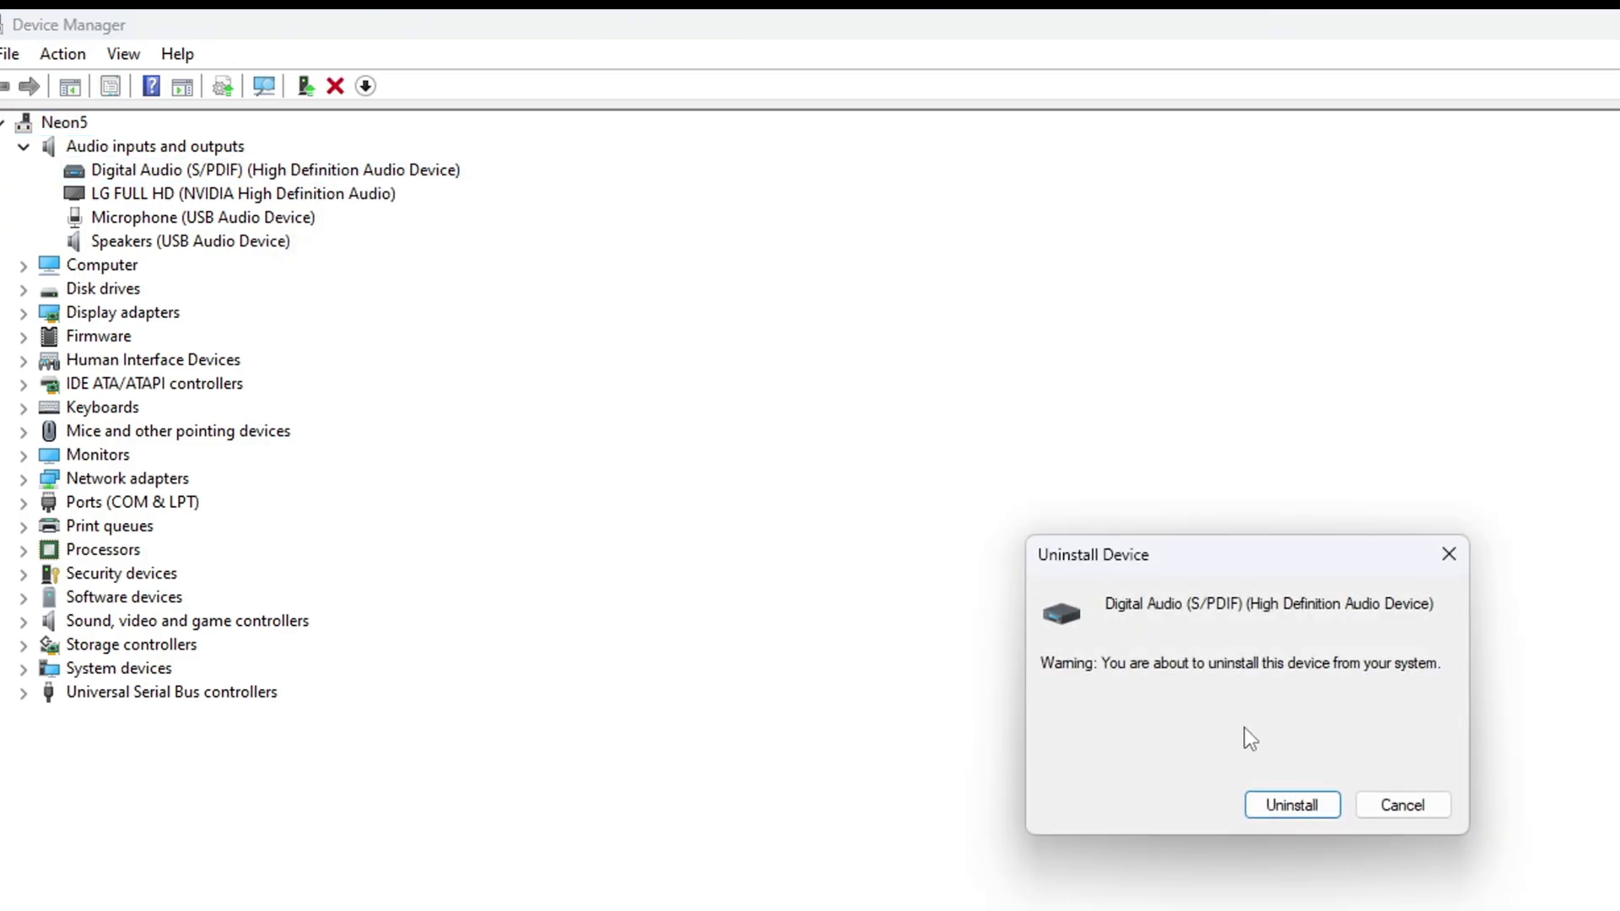
pyautogui.click(1287, 805)
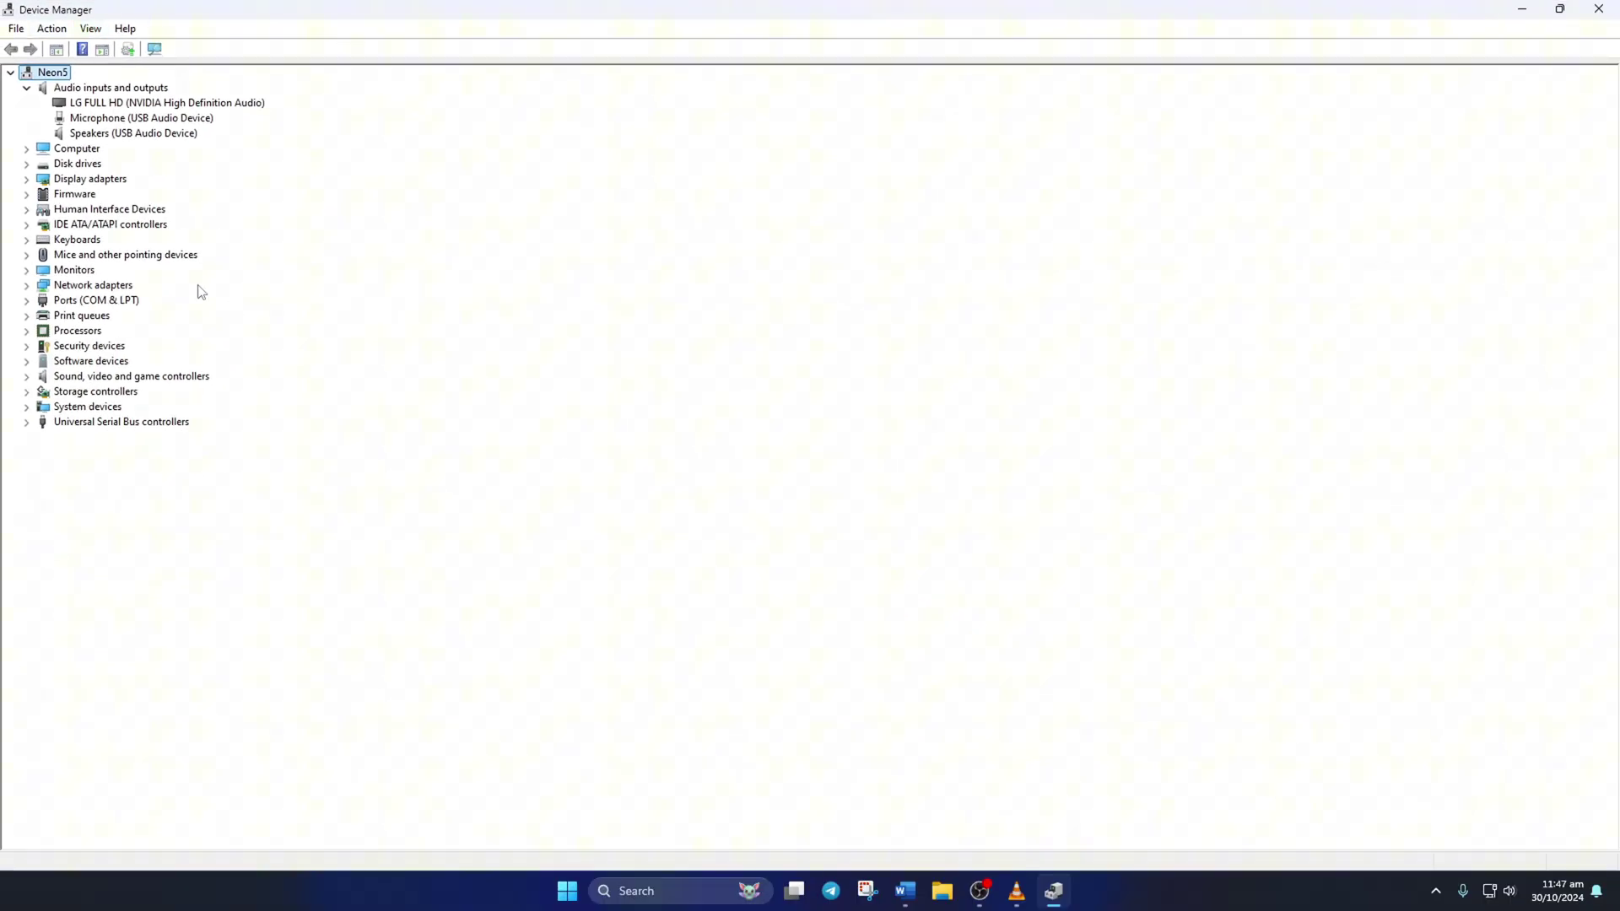
# Restart the PC from the Start menu power options
pyautogui.click(568, 891)
pyautogui.click(1019, 834)
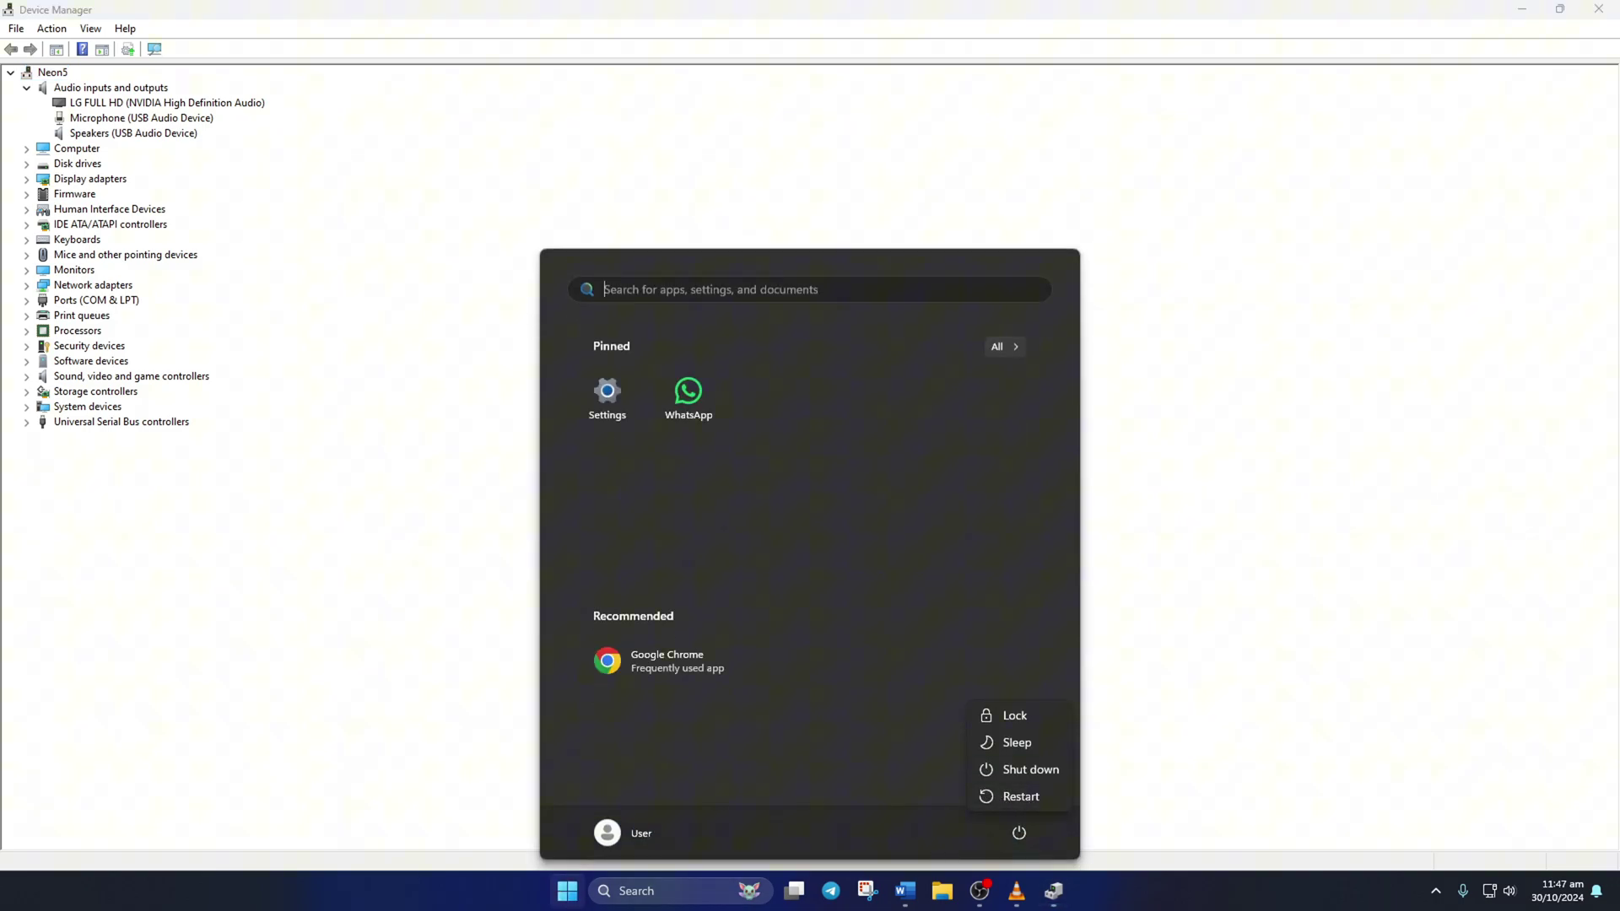
pyautogui.click(1040, 797)
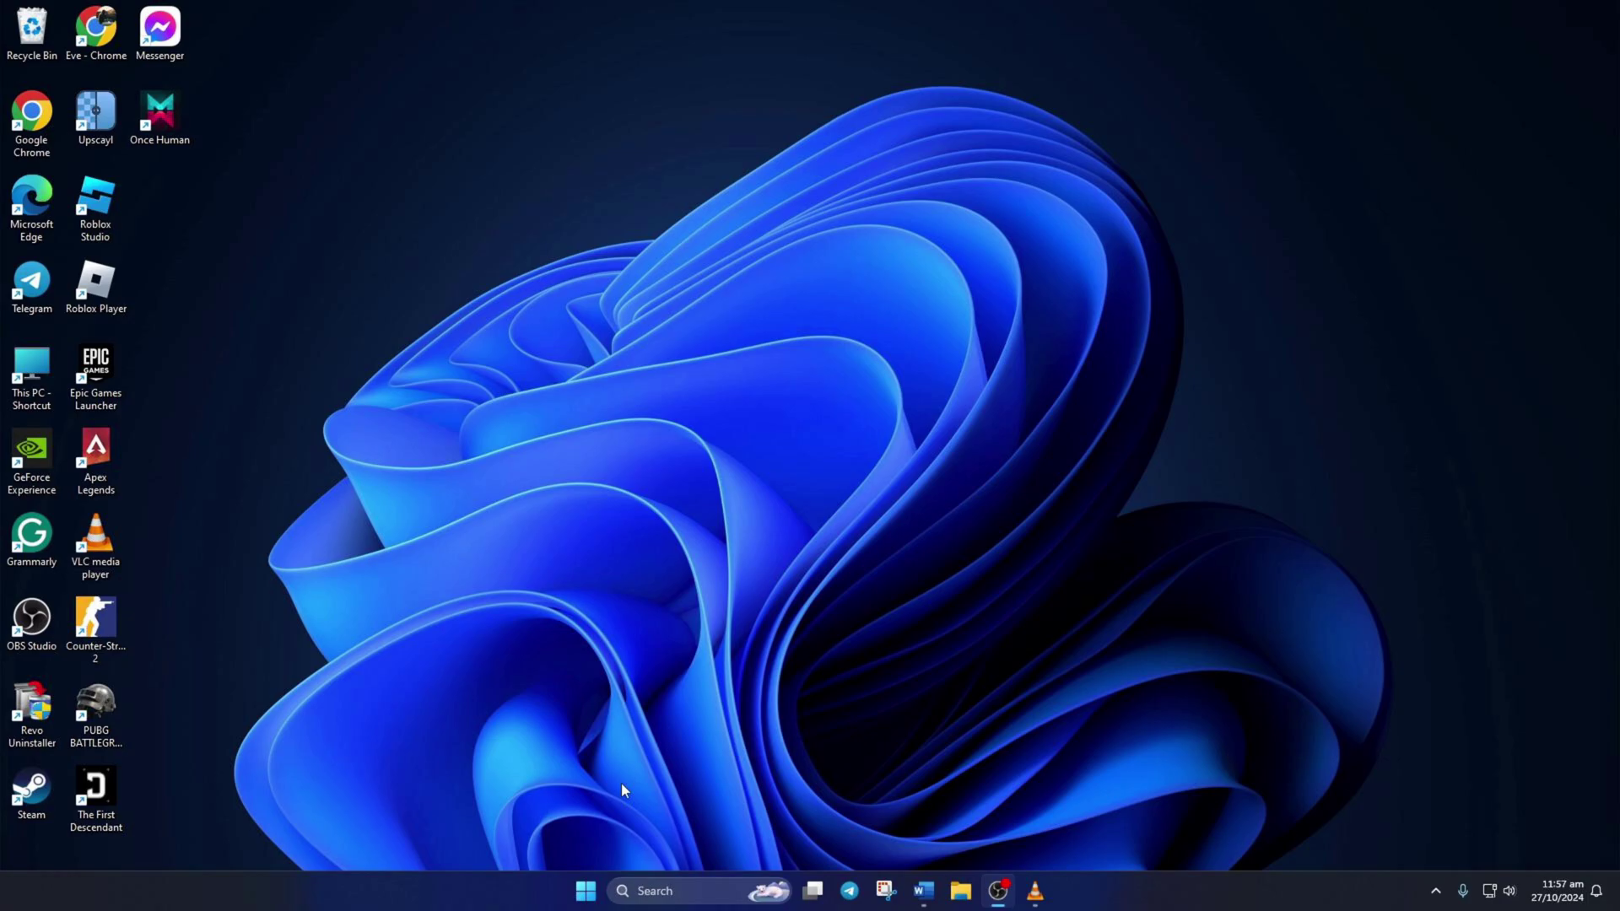
# Open WhatsApp's Advanced options from Settings > Apps > Installed apps
pyautogui.click(585, 890)
pyautogui.click(606, 404)
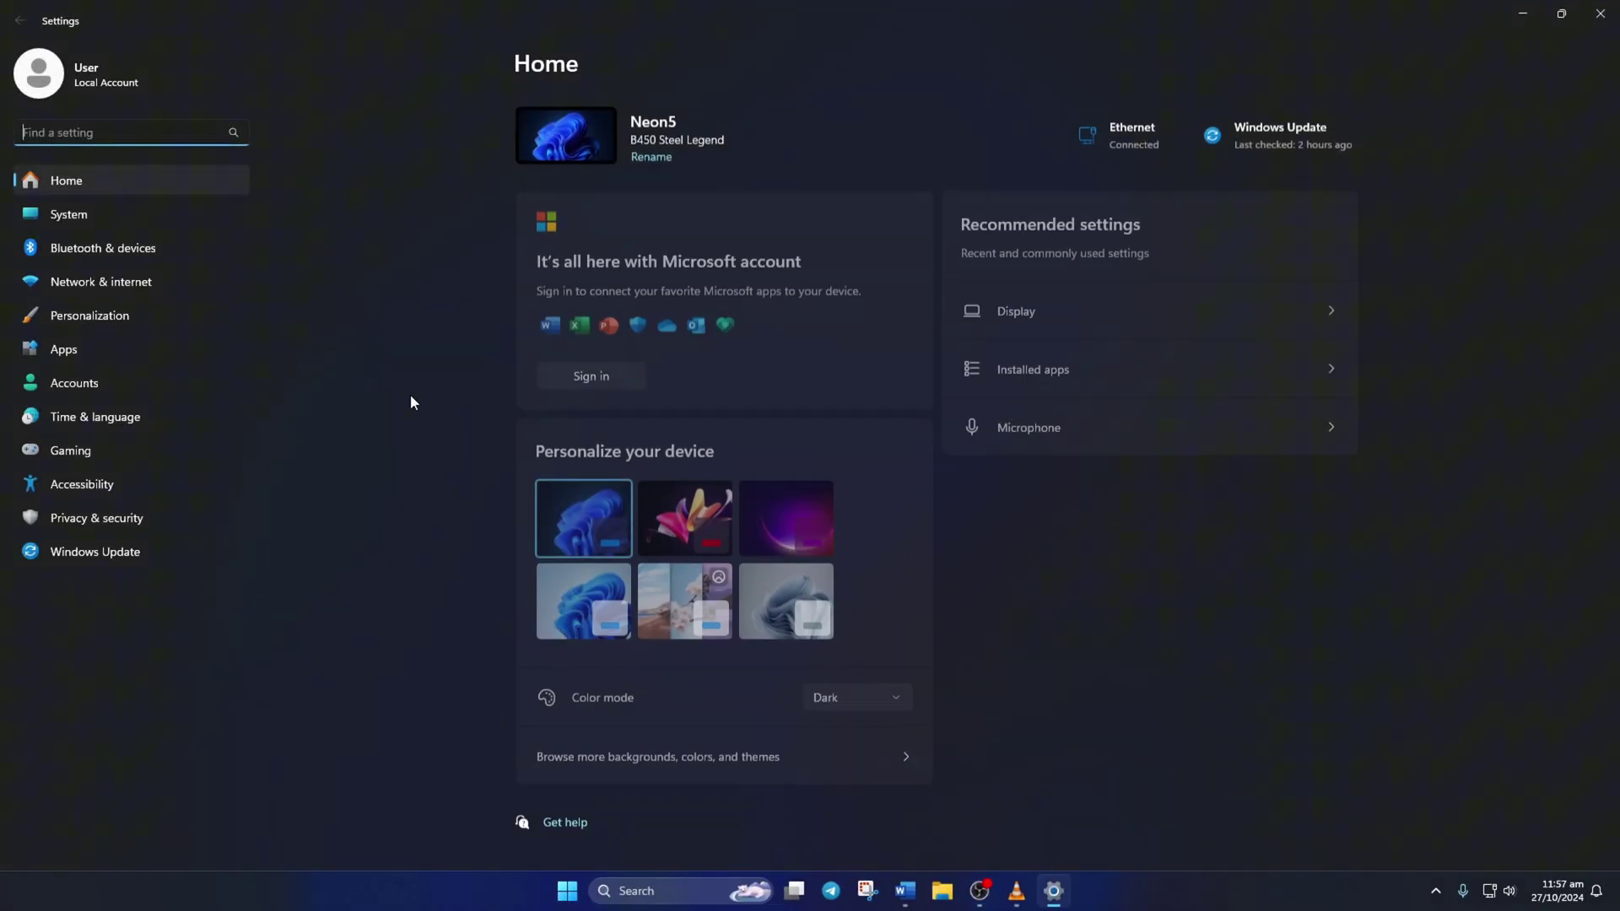
pyautogui.click(123, 356)
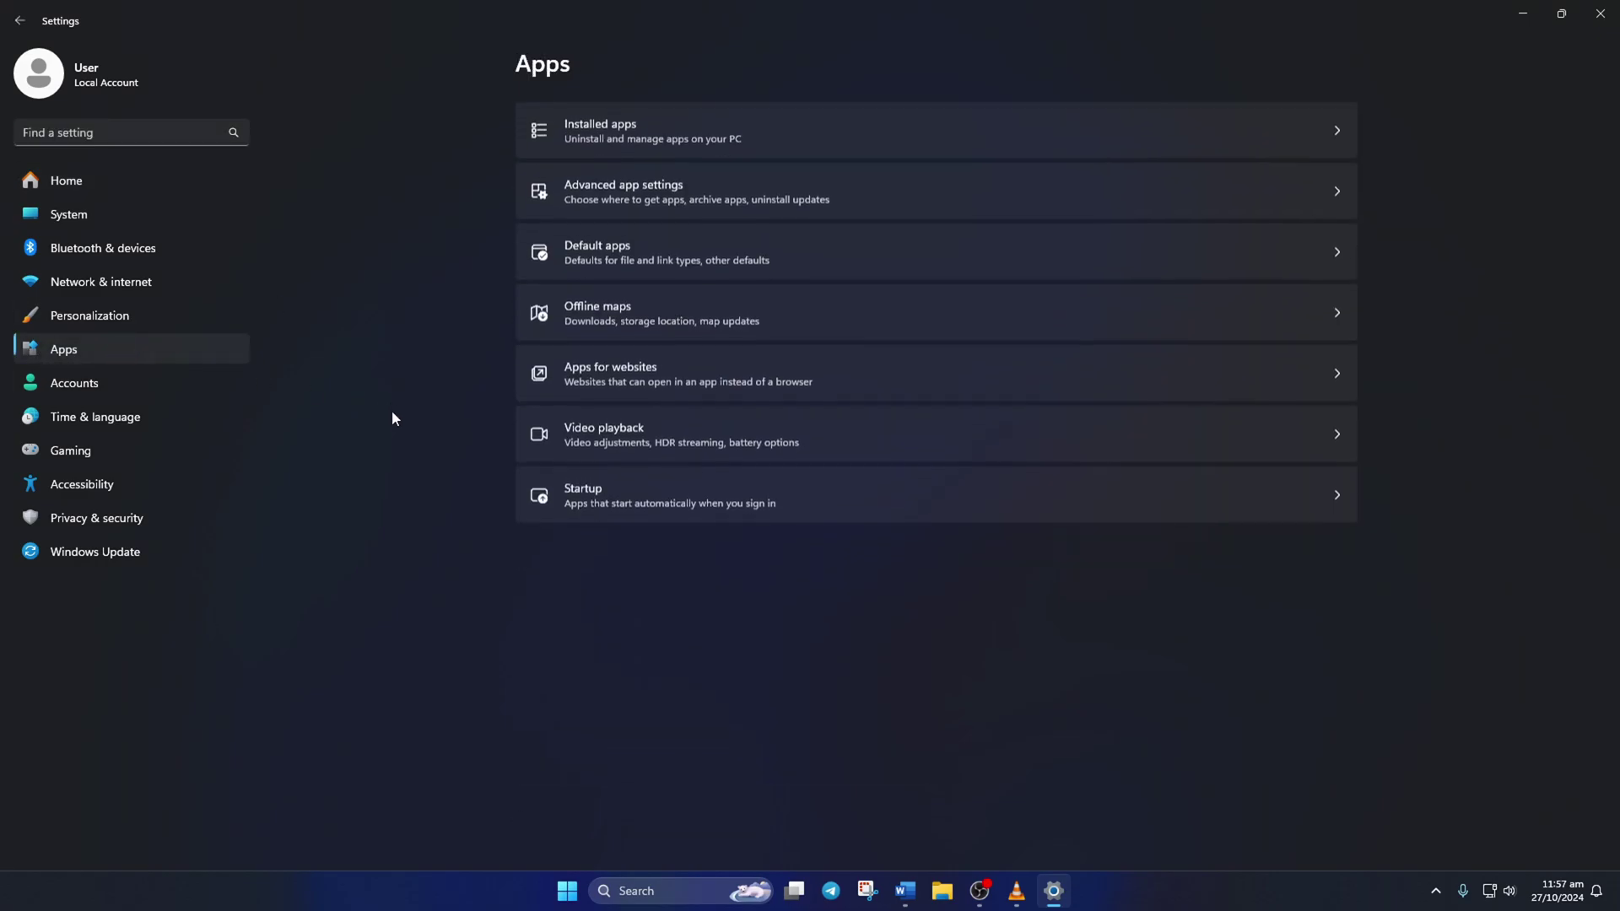
pyautogui.click(710, 137)
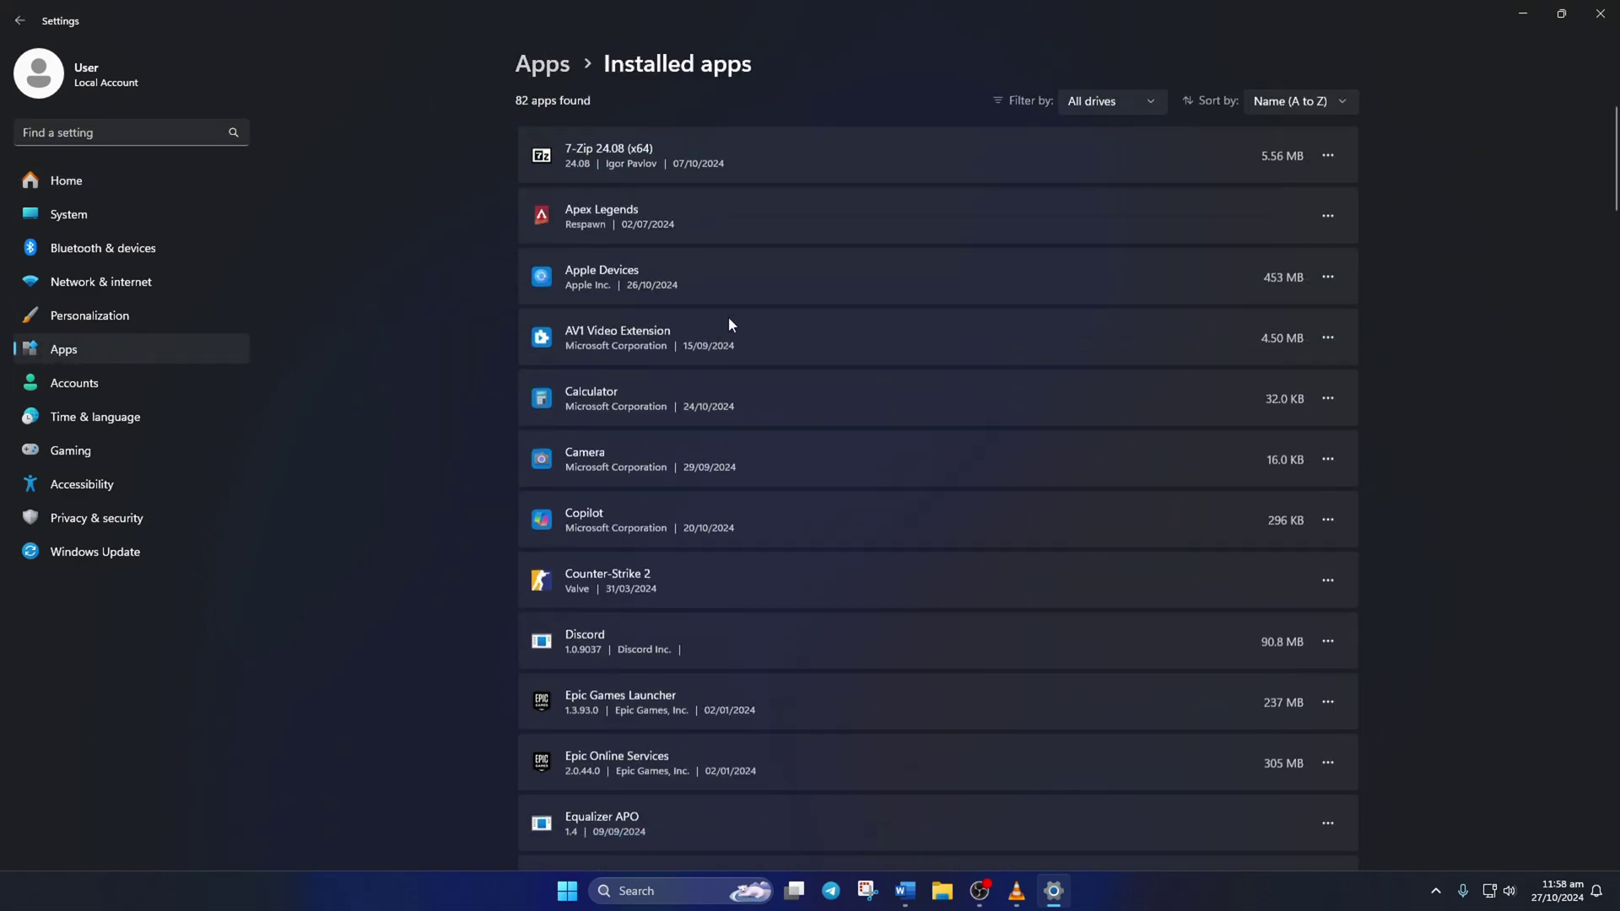
pyautogui.scroll(-15, 727, 321)
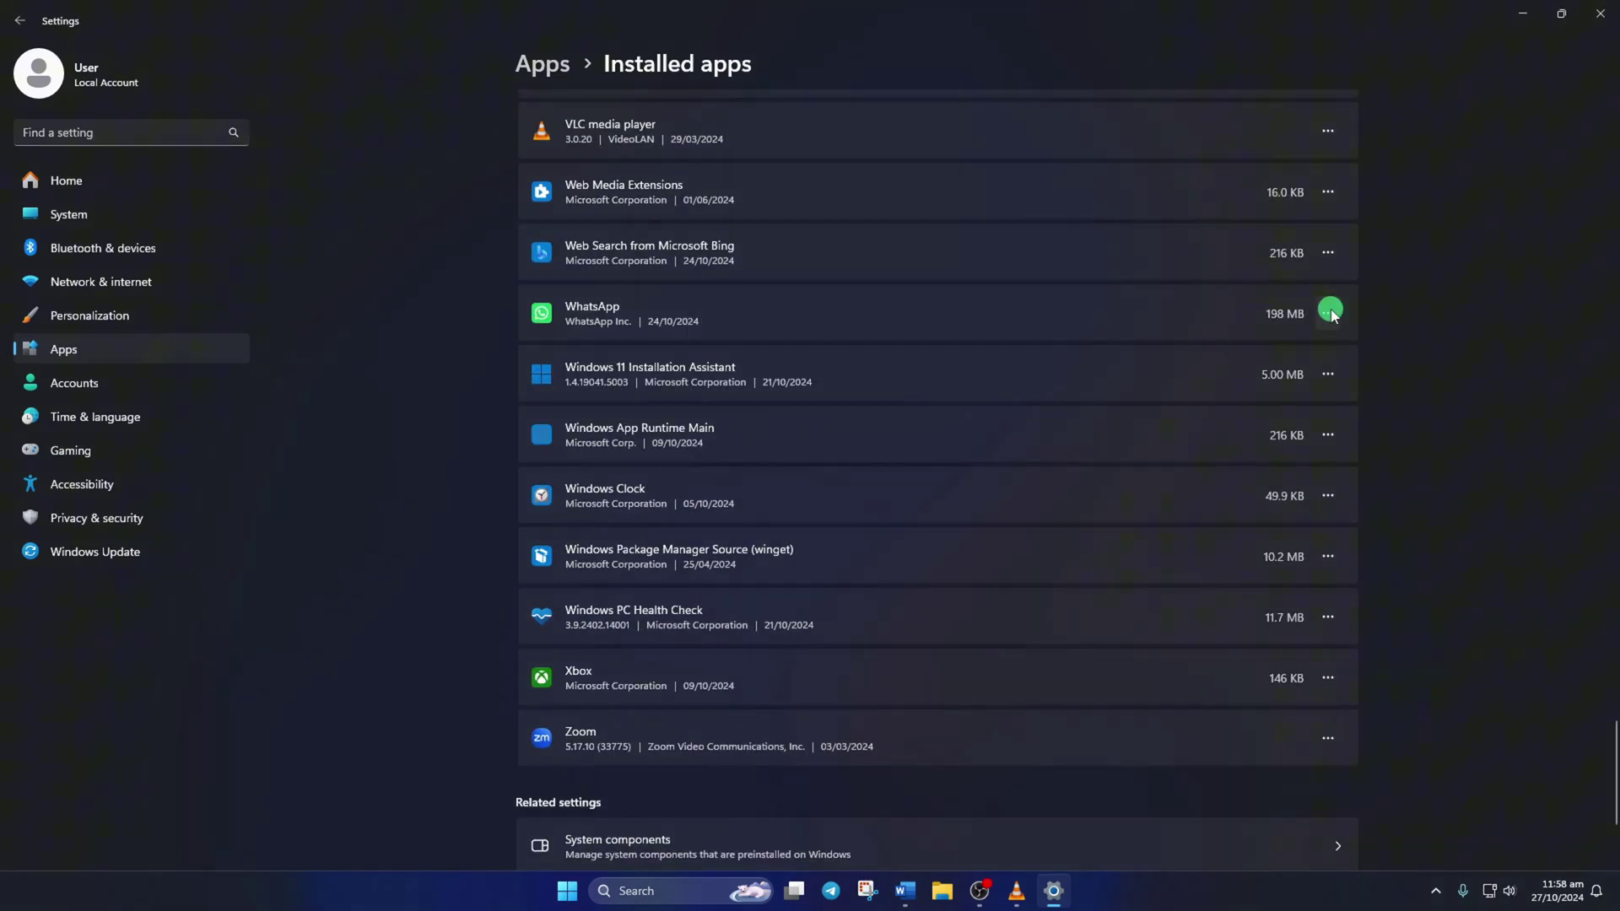
pyautogui.click(1329, 313)
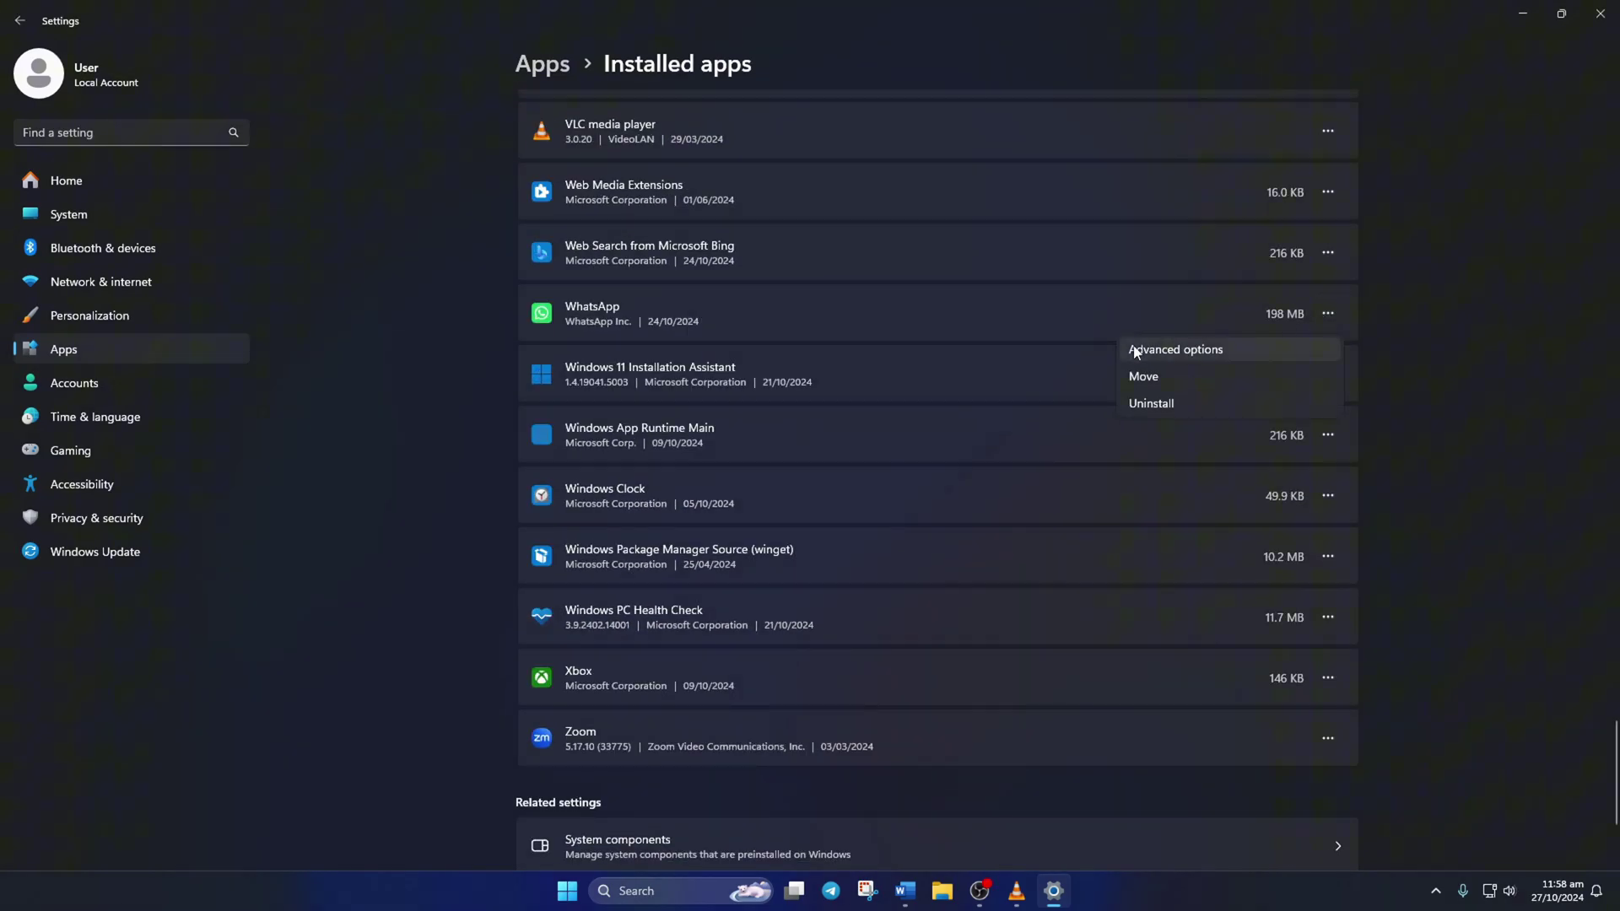
pyautogui.click(1170, 350)
# Repair WhatsApp, then reset it and confirm wiping its app data
pyautogui.scroll(-6, 898, 390)
pyautogui.scroll(-4, 898, 390)
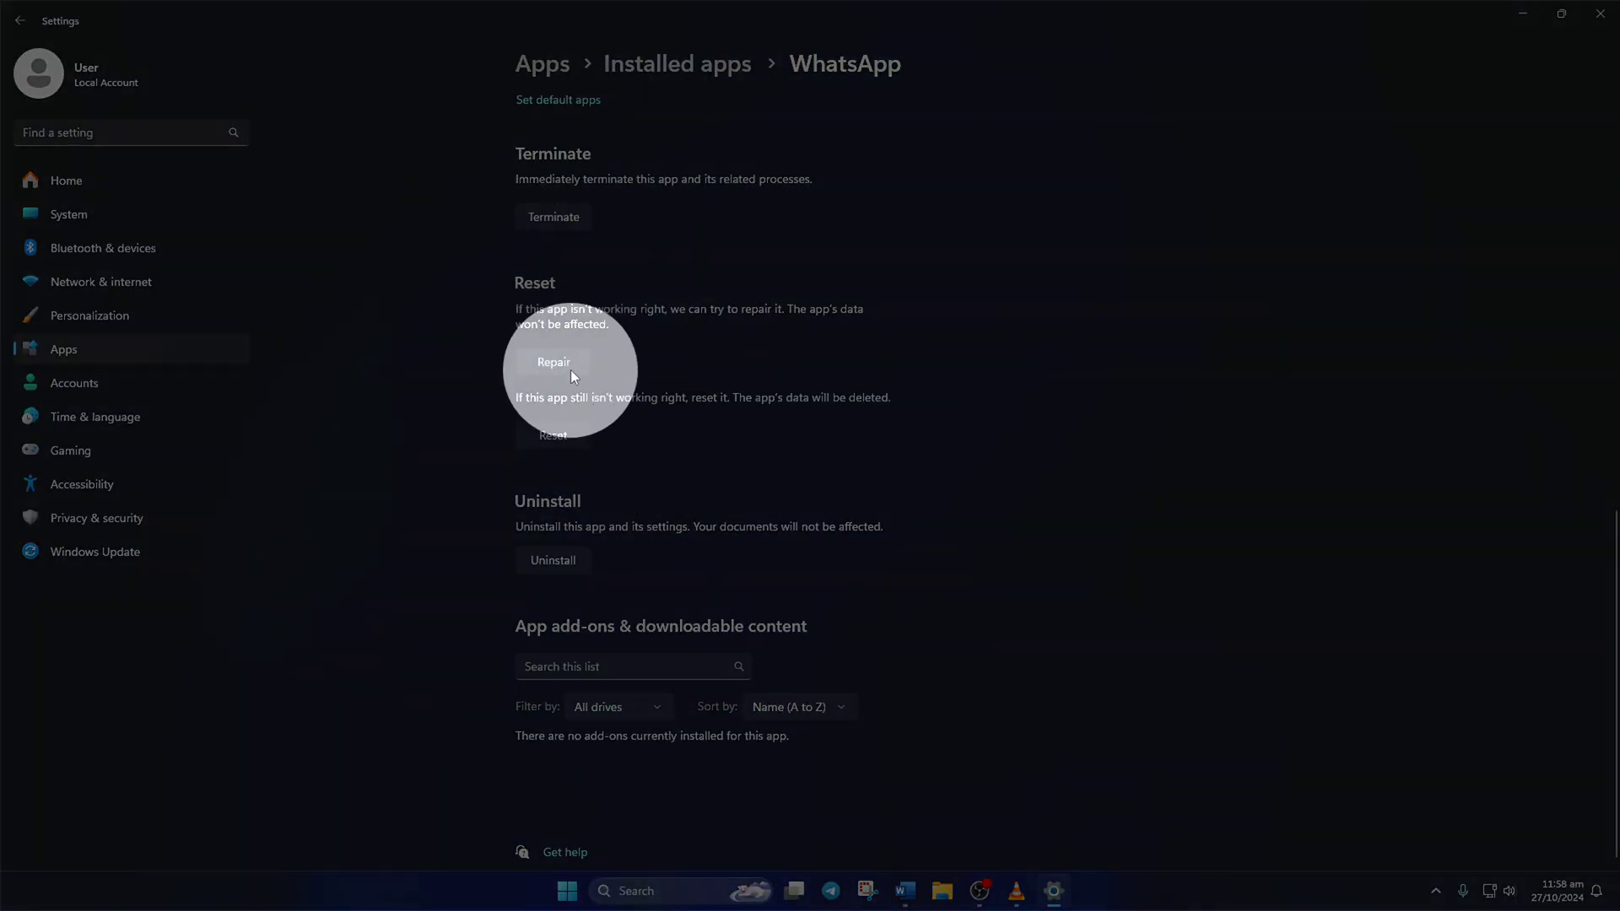
pyautogui.click(568, 363)
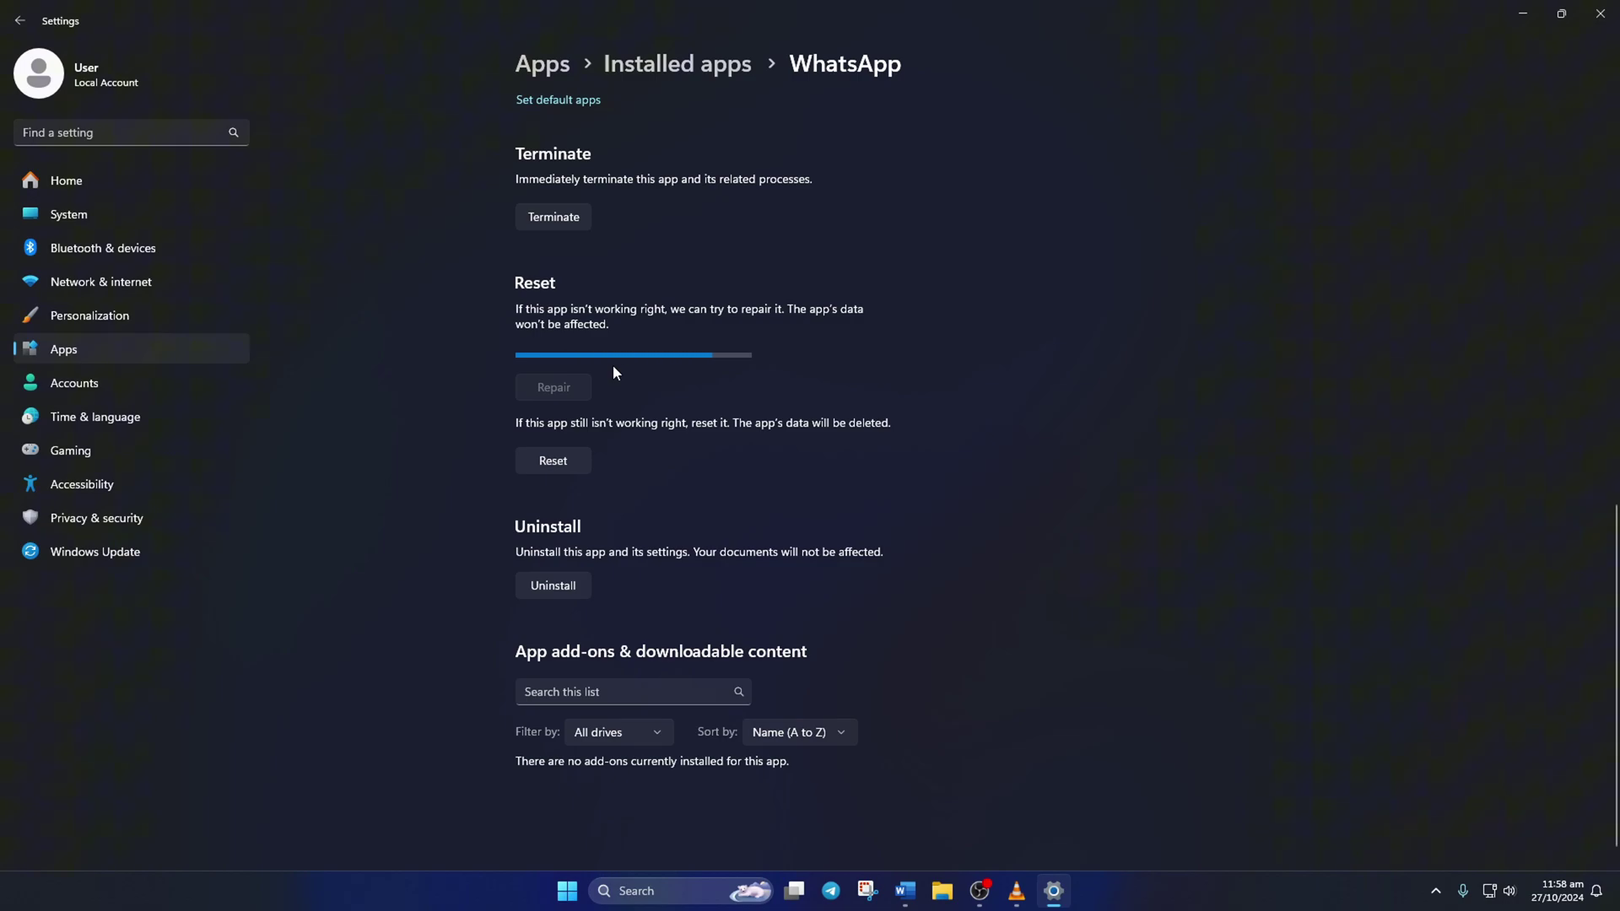
pyautogui.click(564, 441)
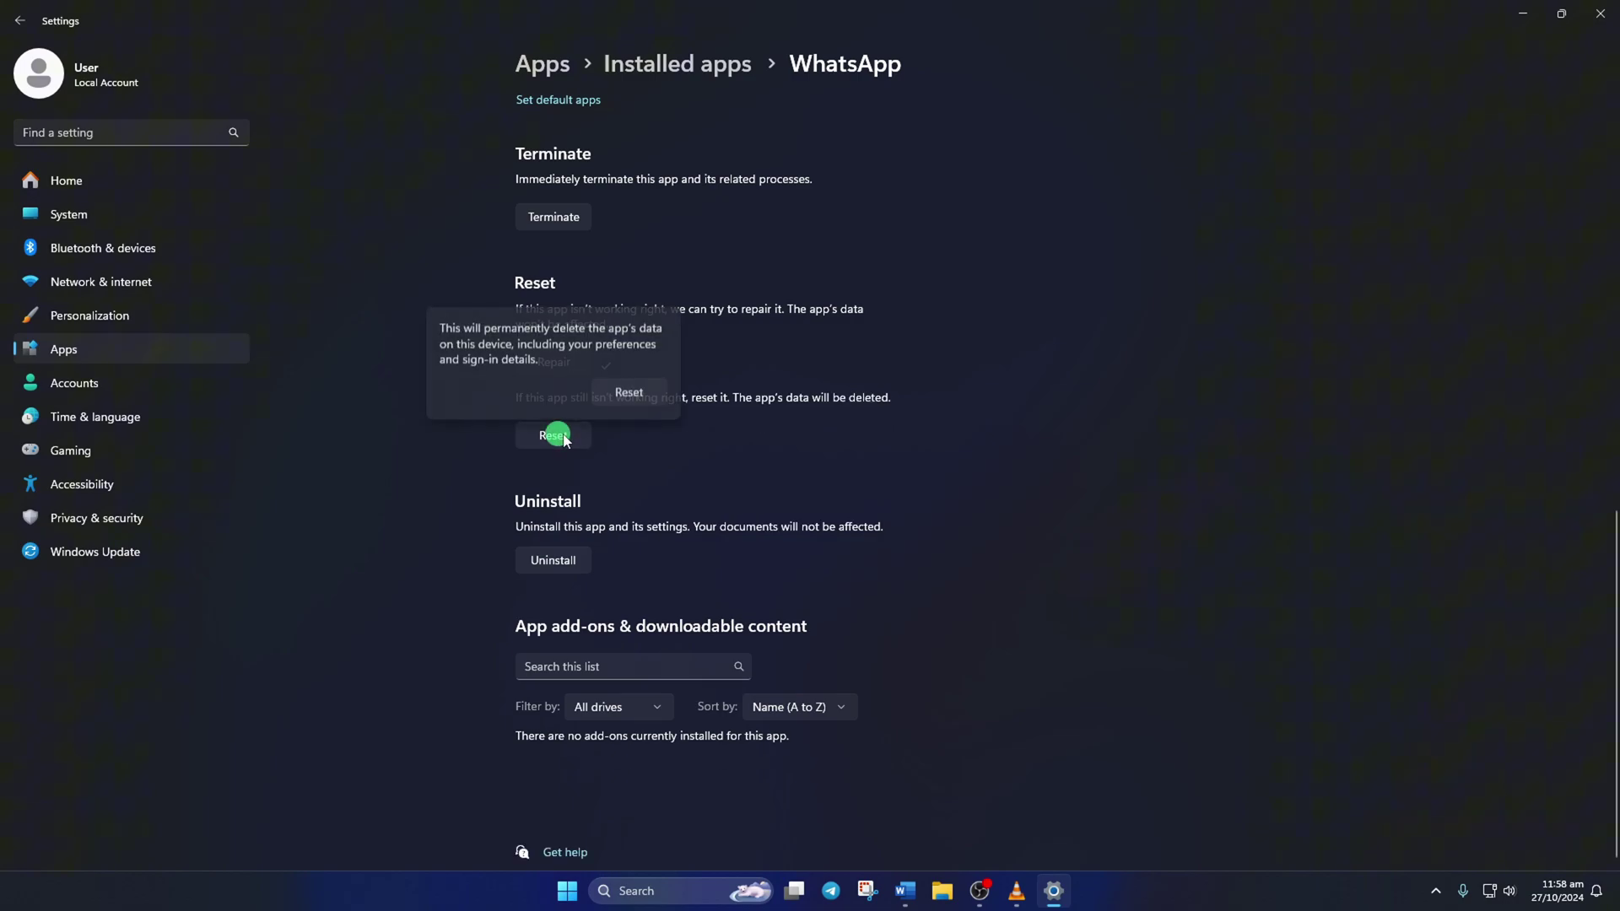
pyautogui.click(626, 395)
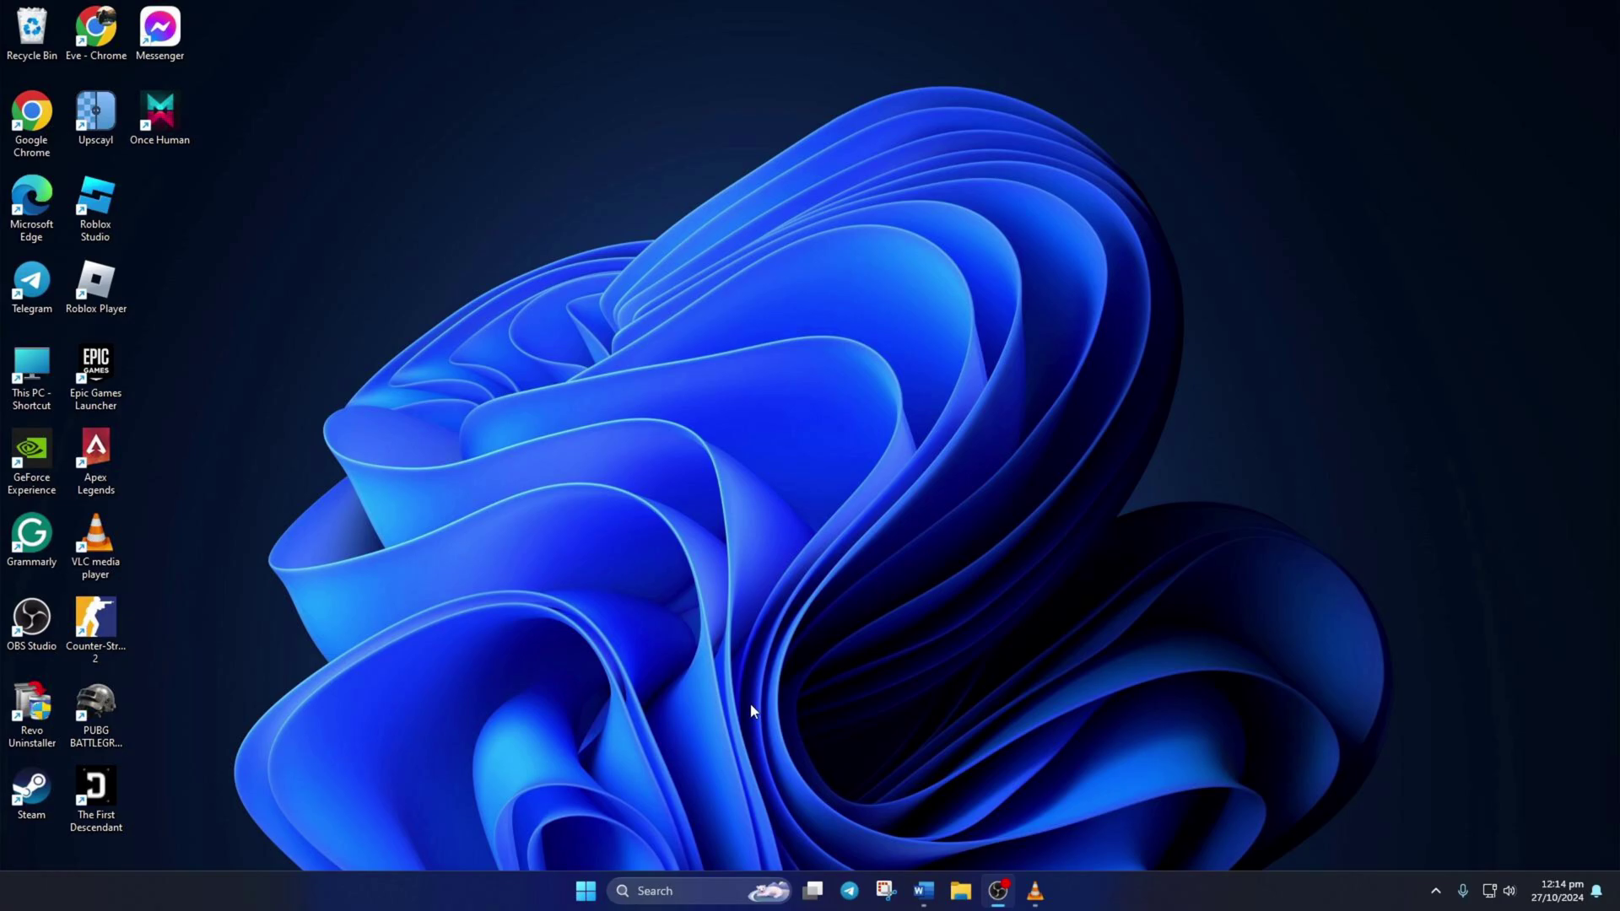
# Run wsreset to reset the Microsoft Store
pyautogui.click(687, 893)
pyautogui.write('w')
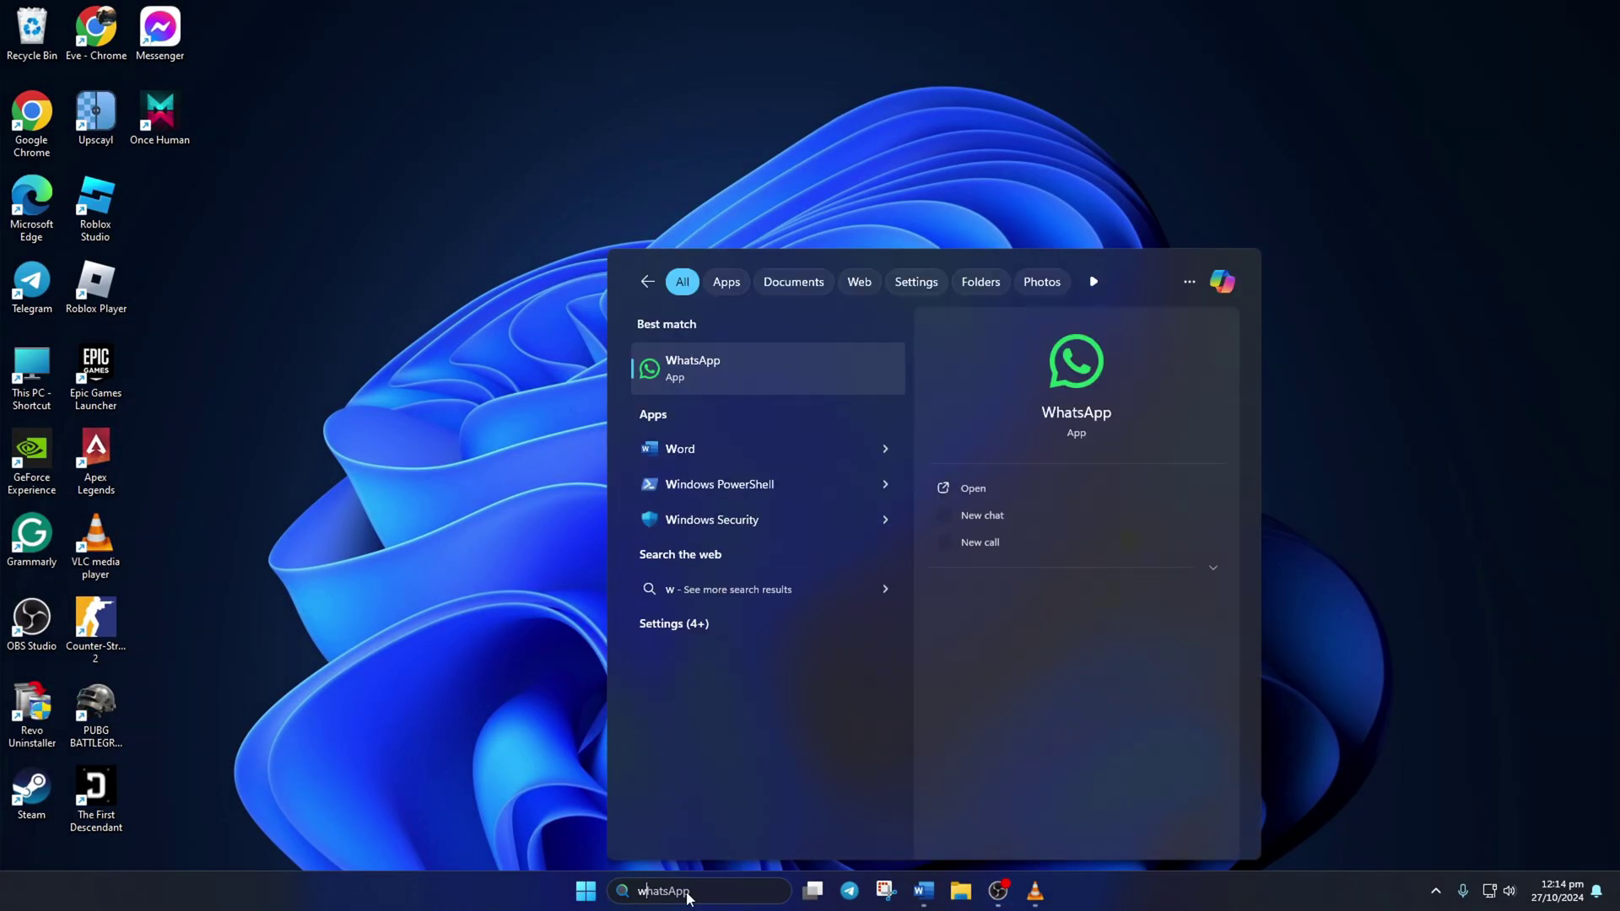
pyautogui.write('sreset')
pyautogui.click(714, 373)
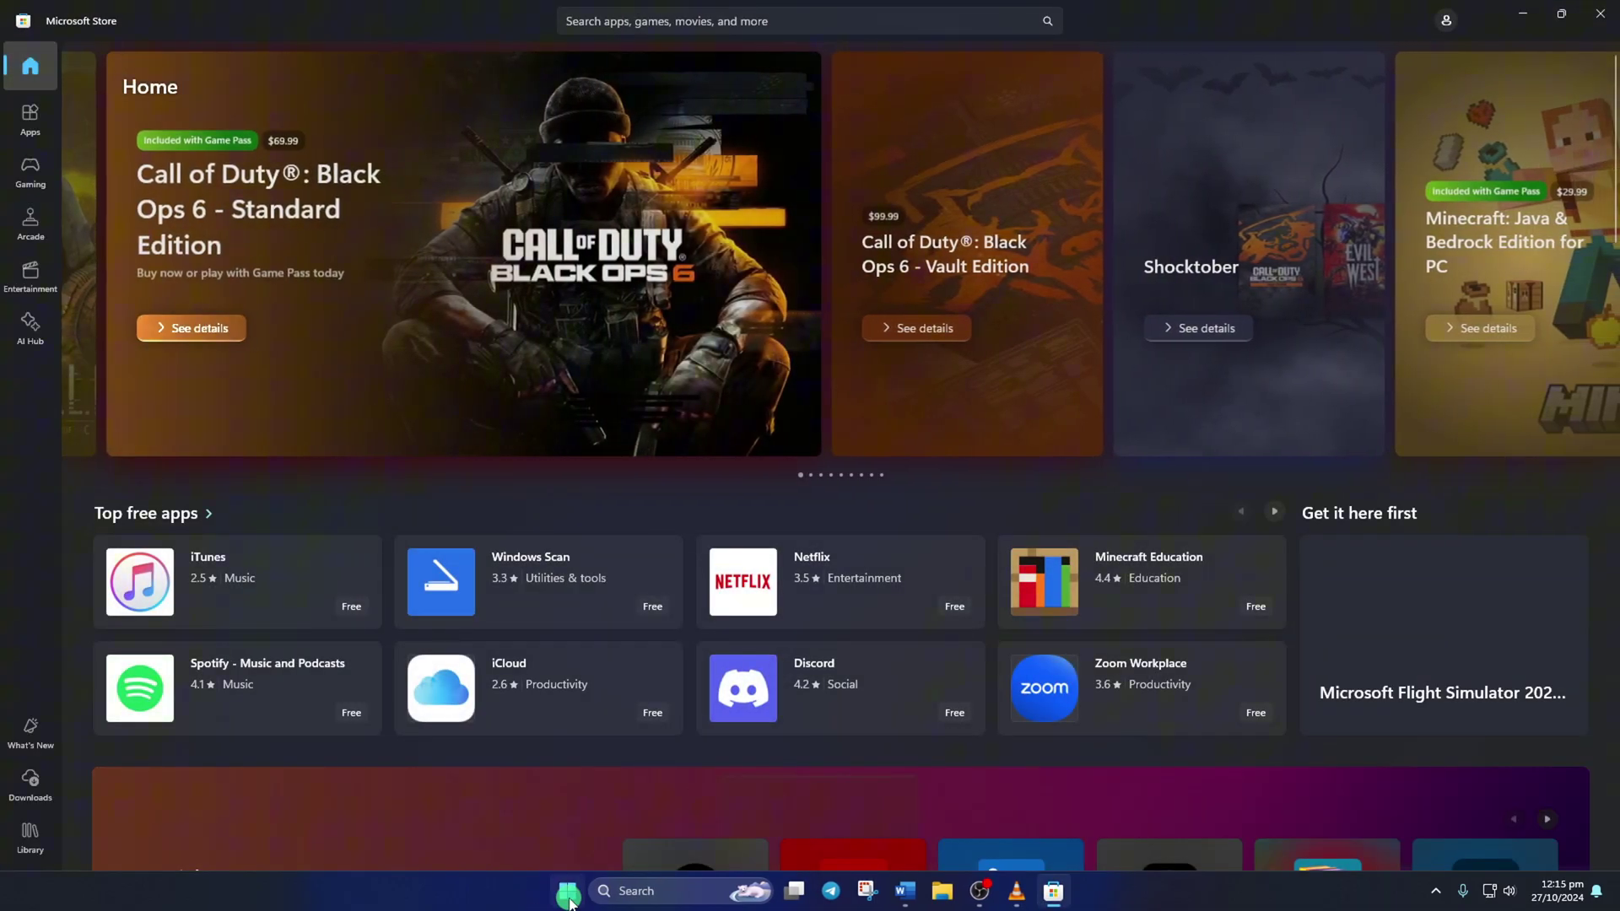
# Restart the computer from the Start menu power options
pyautogui.click(568, 894)
pyautogui.click(1019, 834)
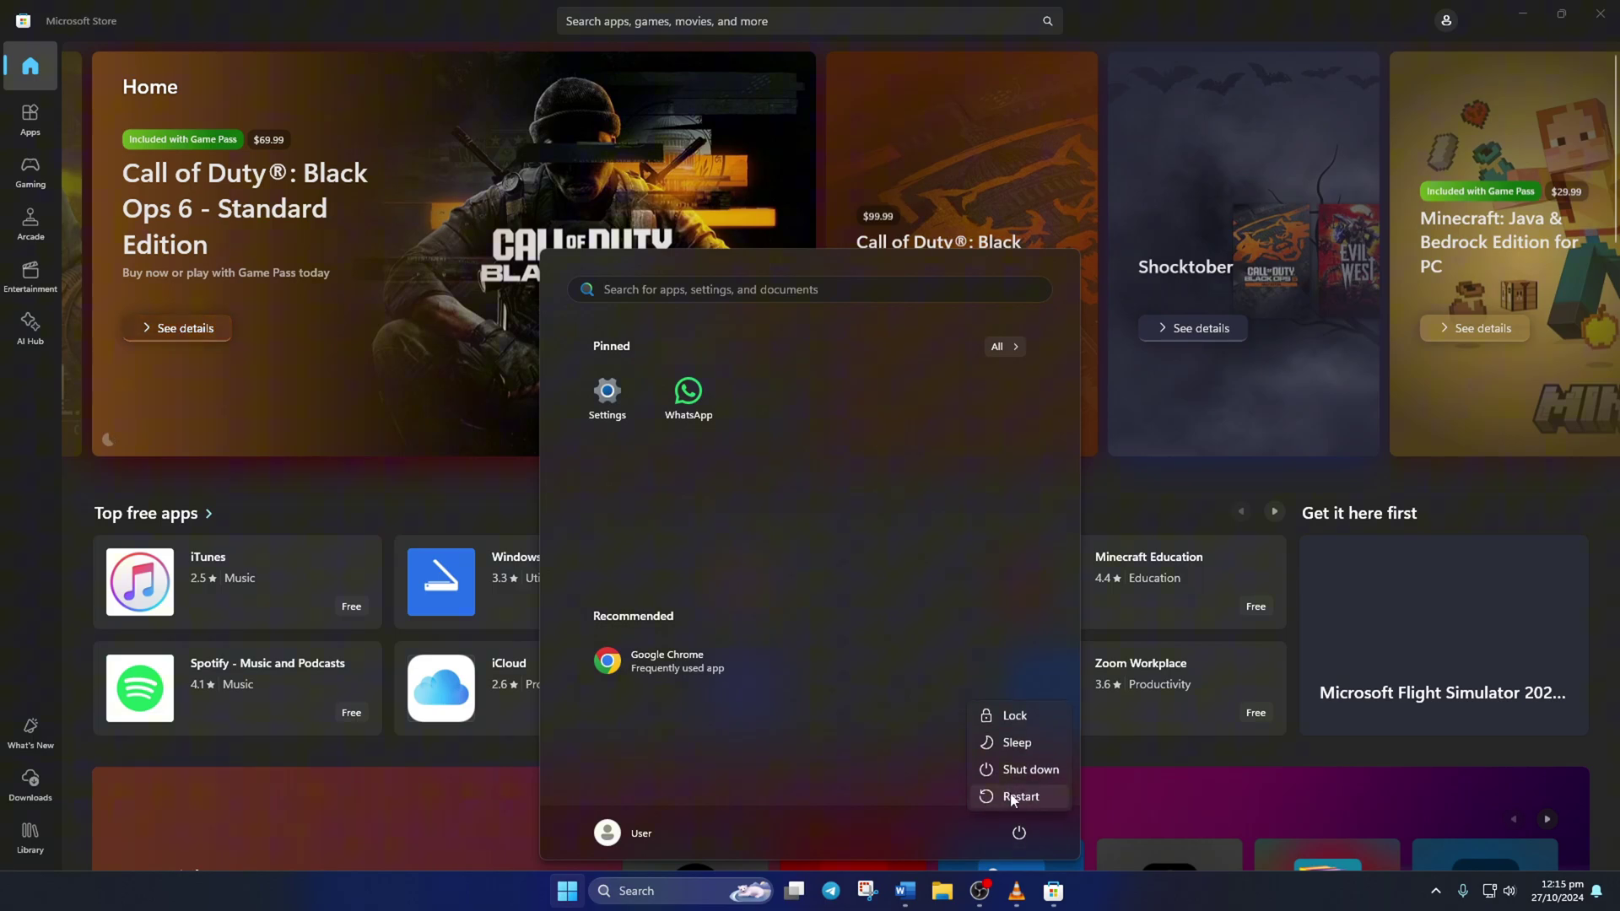
pyautogui.click(1021, 797)
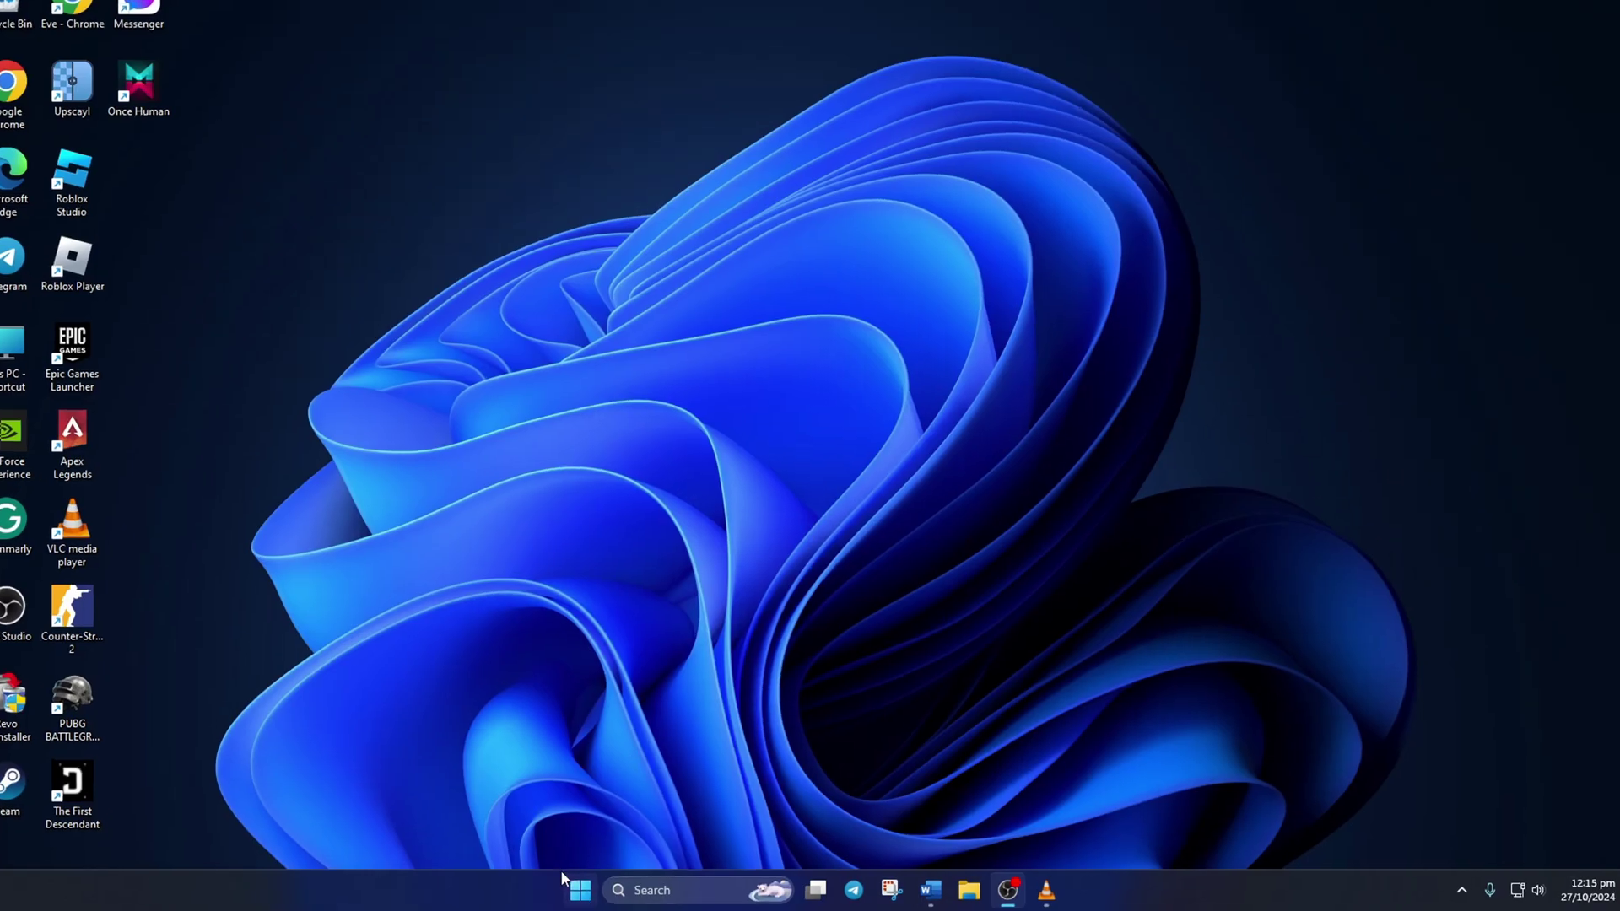
# Uninstall WhatsApp from the Installed apps list and confirm the removal
pyautogui.rightClick(565, 887)
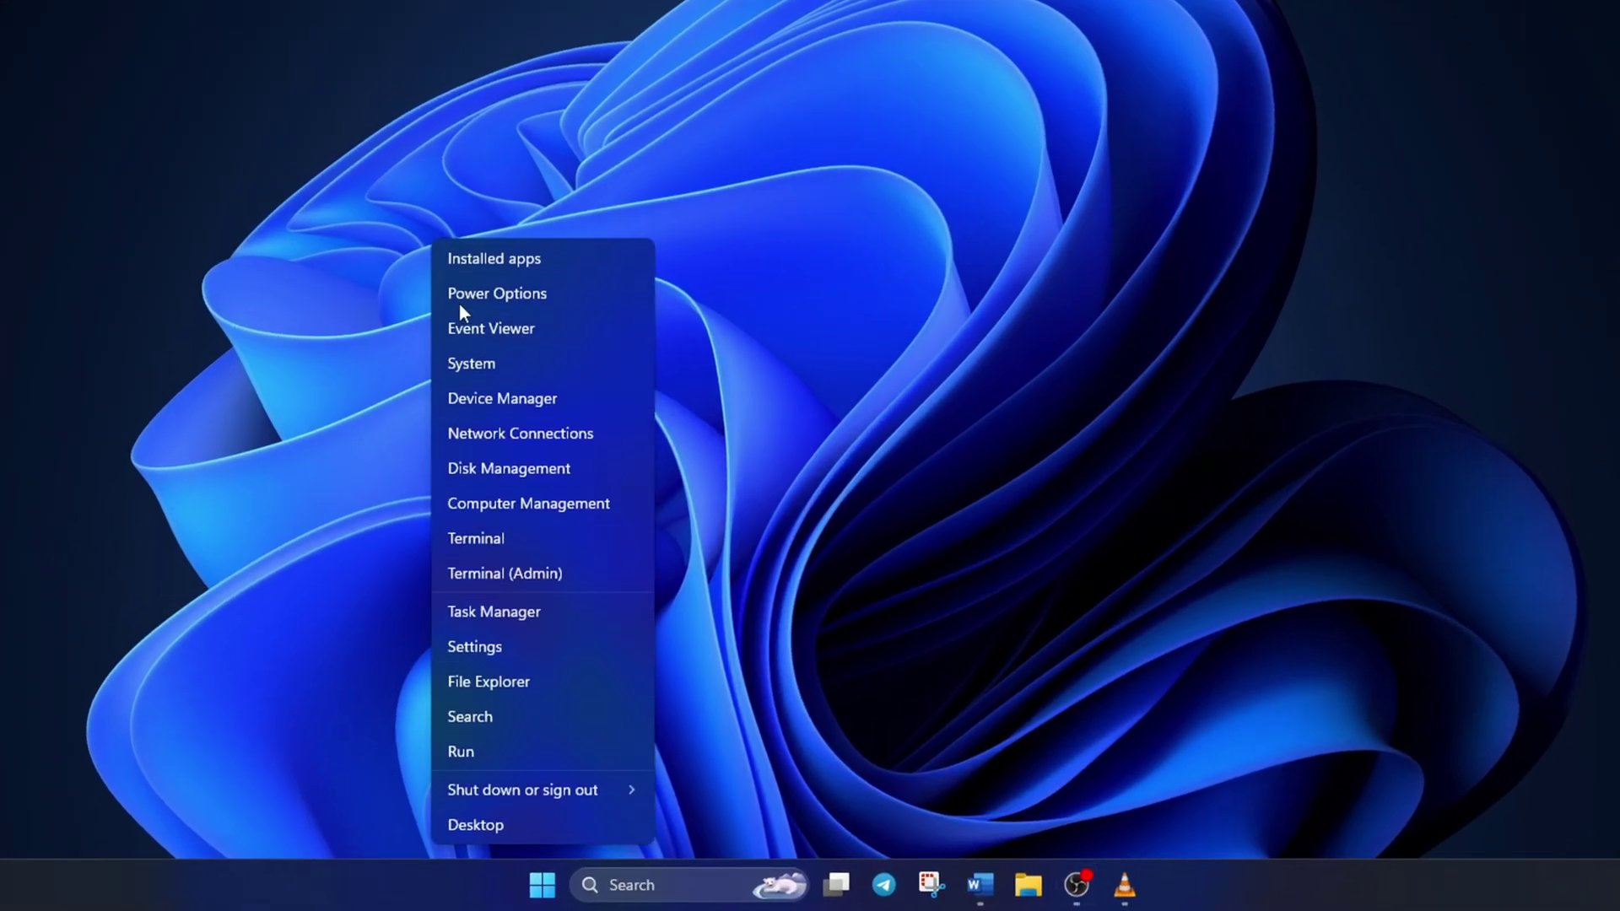
pyautogui.click(530, 260)
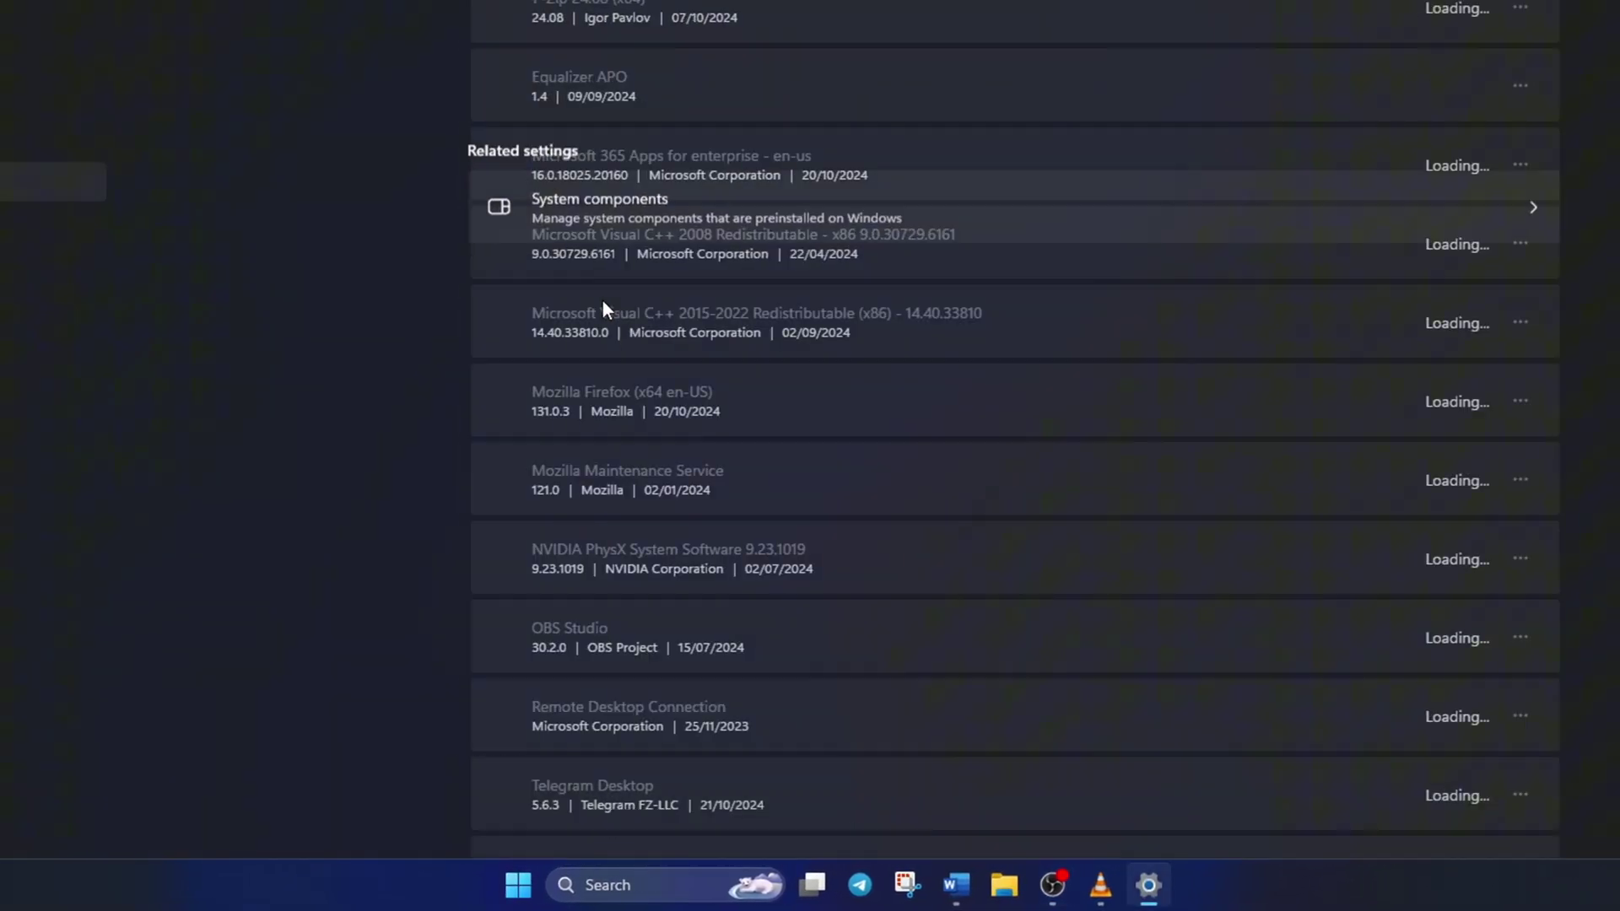
pyautogui.scroll(-15, 945, 363)
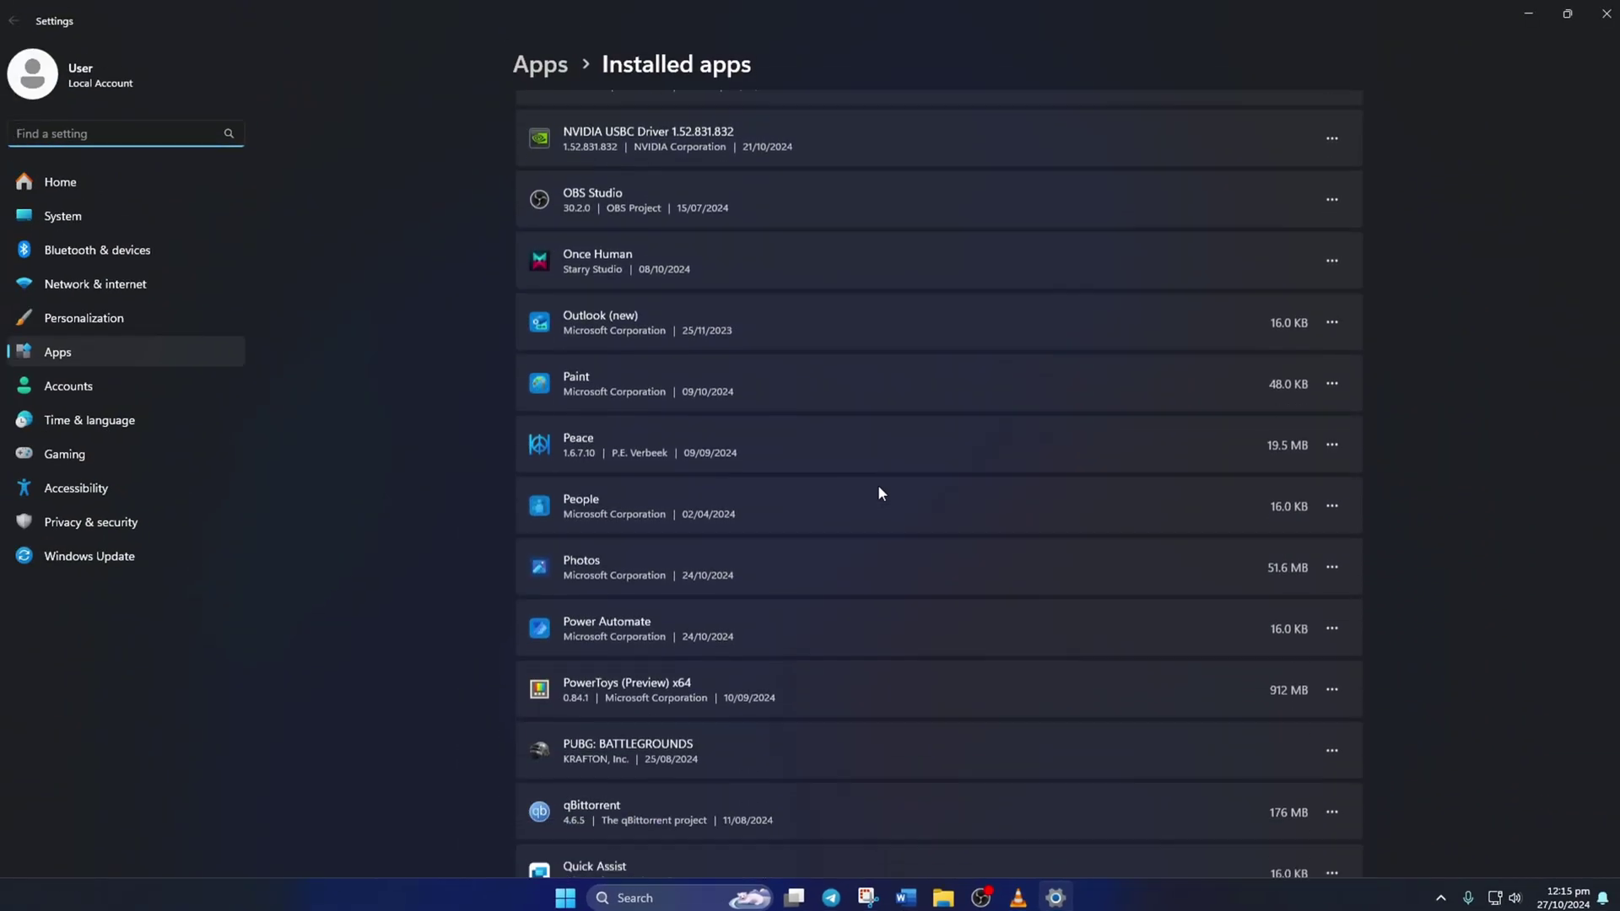
pyautogui.scroll(-10, 878, 484)
pyautogui.click(1332, 495)
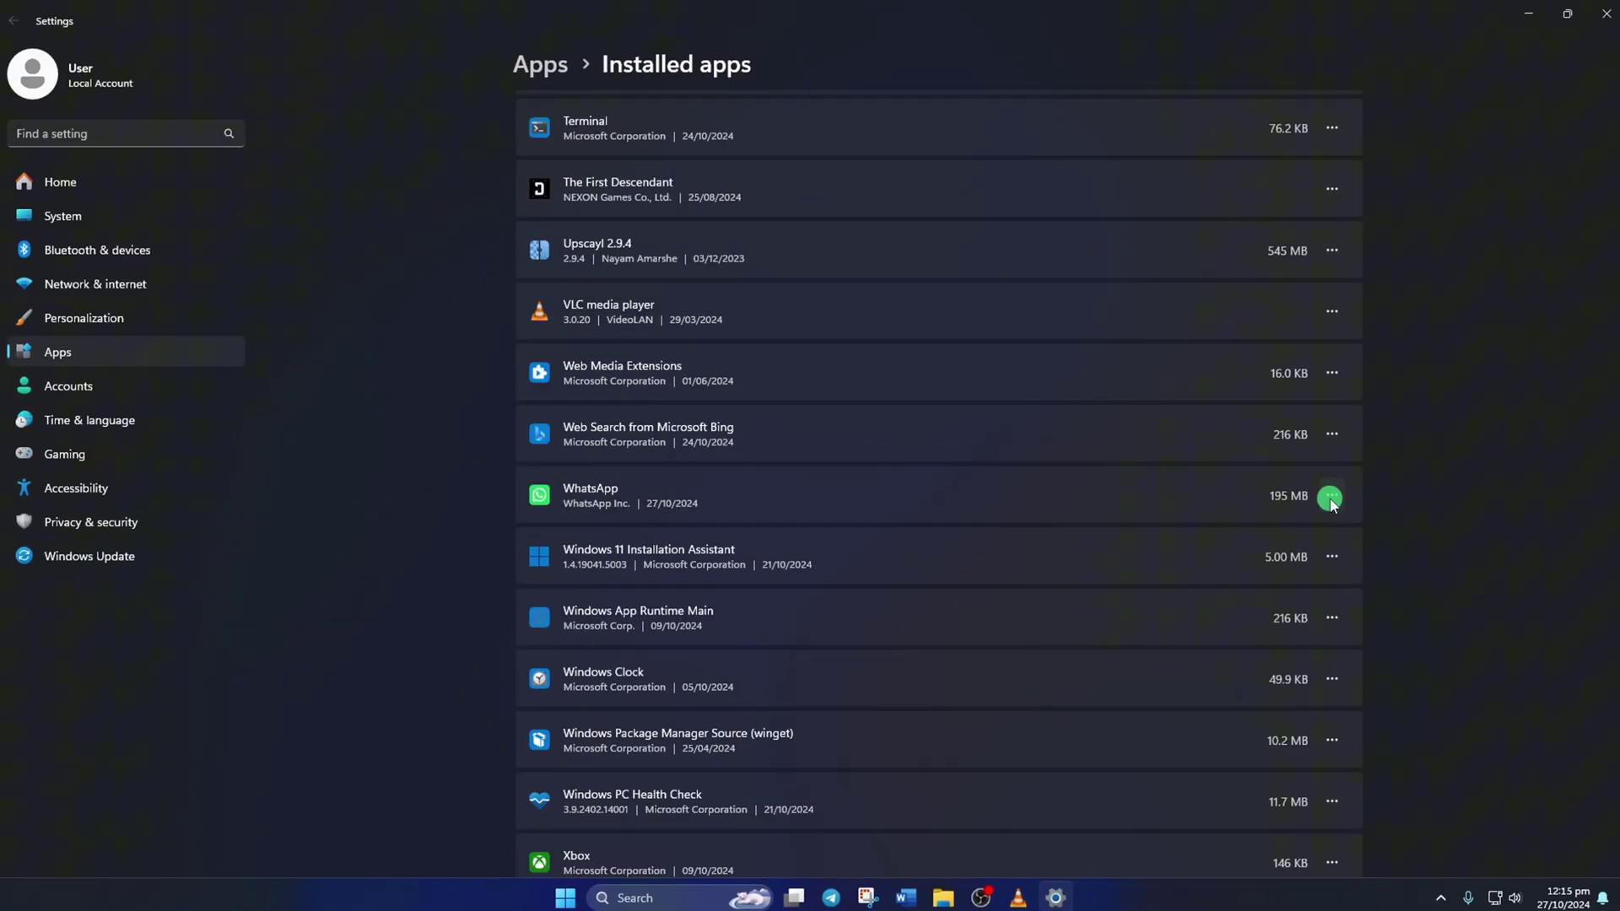
pyautogui.click(1190, 584)
pyautogui.click(1292, 587)
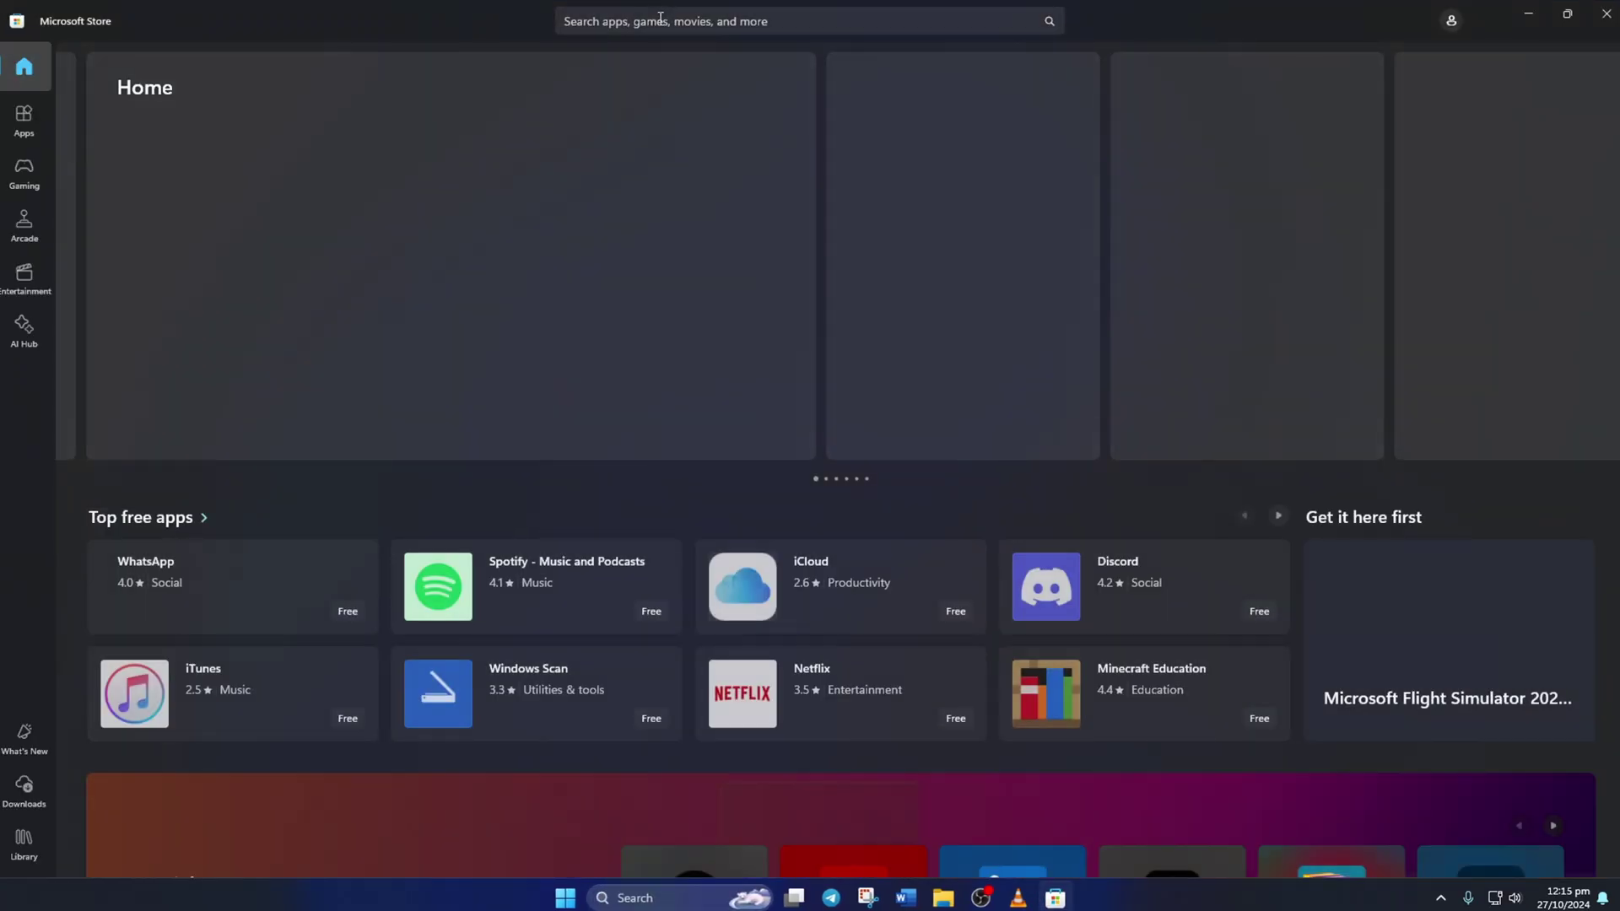
# Find WhatsApp in Microsoft Store and install it with Get
pyautogui.click(661, 17)
pyautogui.write('whatsapp')
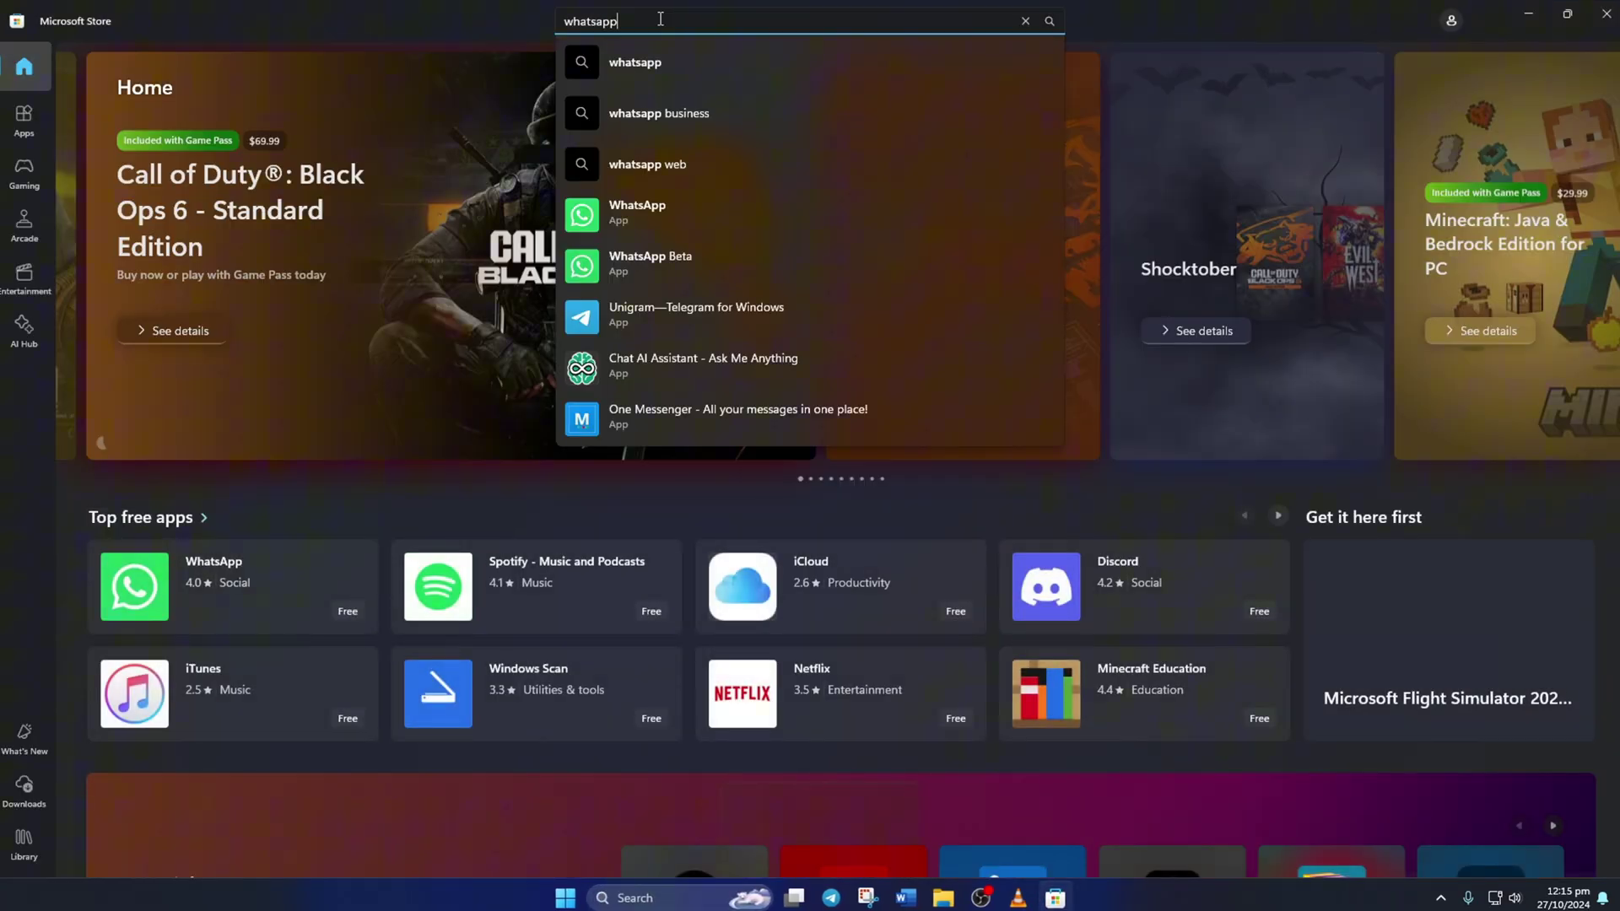
pyautogui.click(650, 214)
pyautogui.click(371, 348)
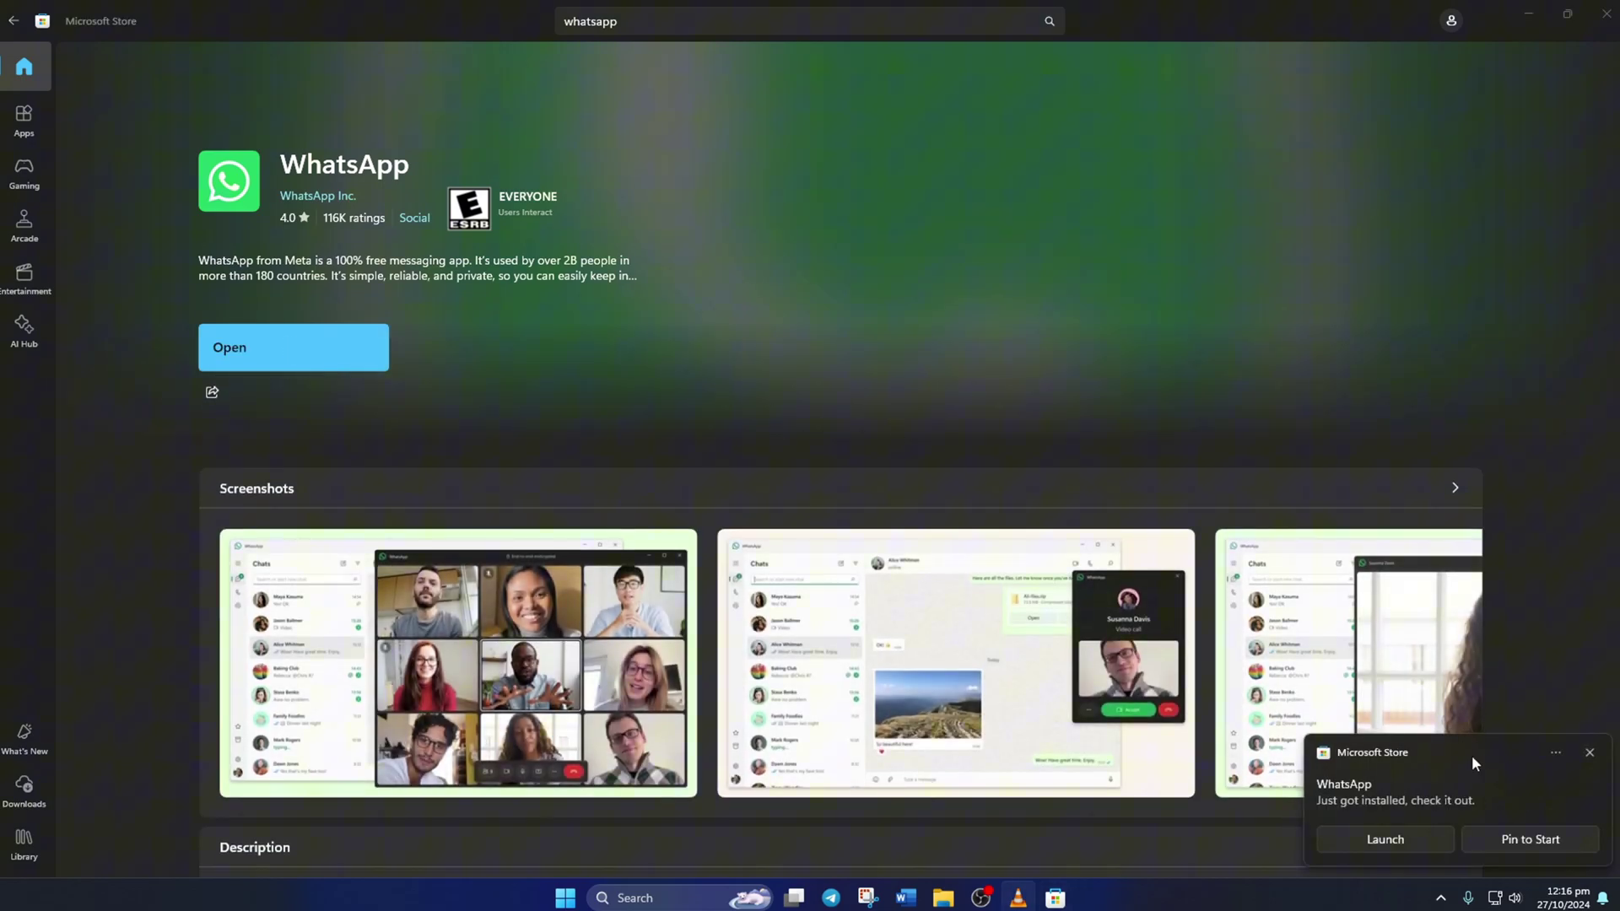
# Launch the new WhatsApp, close the Store, and maximize the WhatsApp window
pyautogui.click(1421, 835)
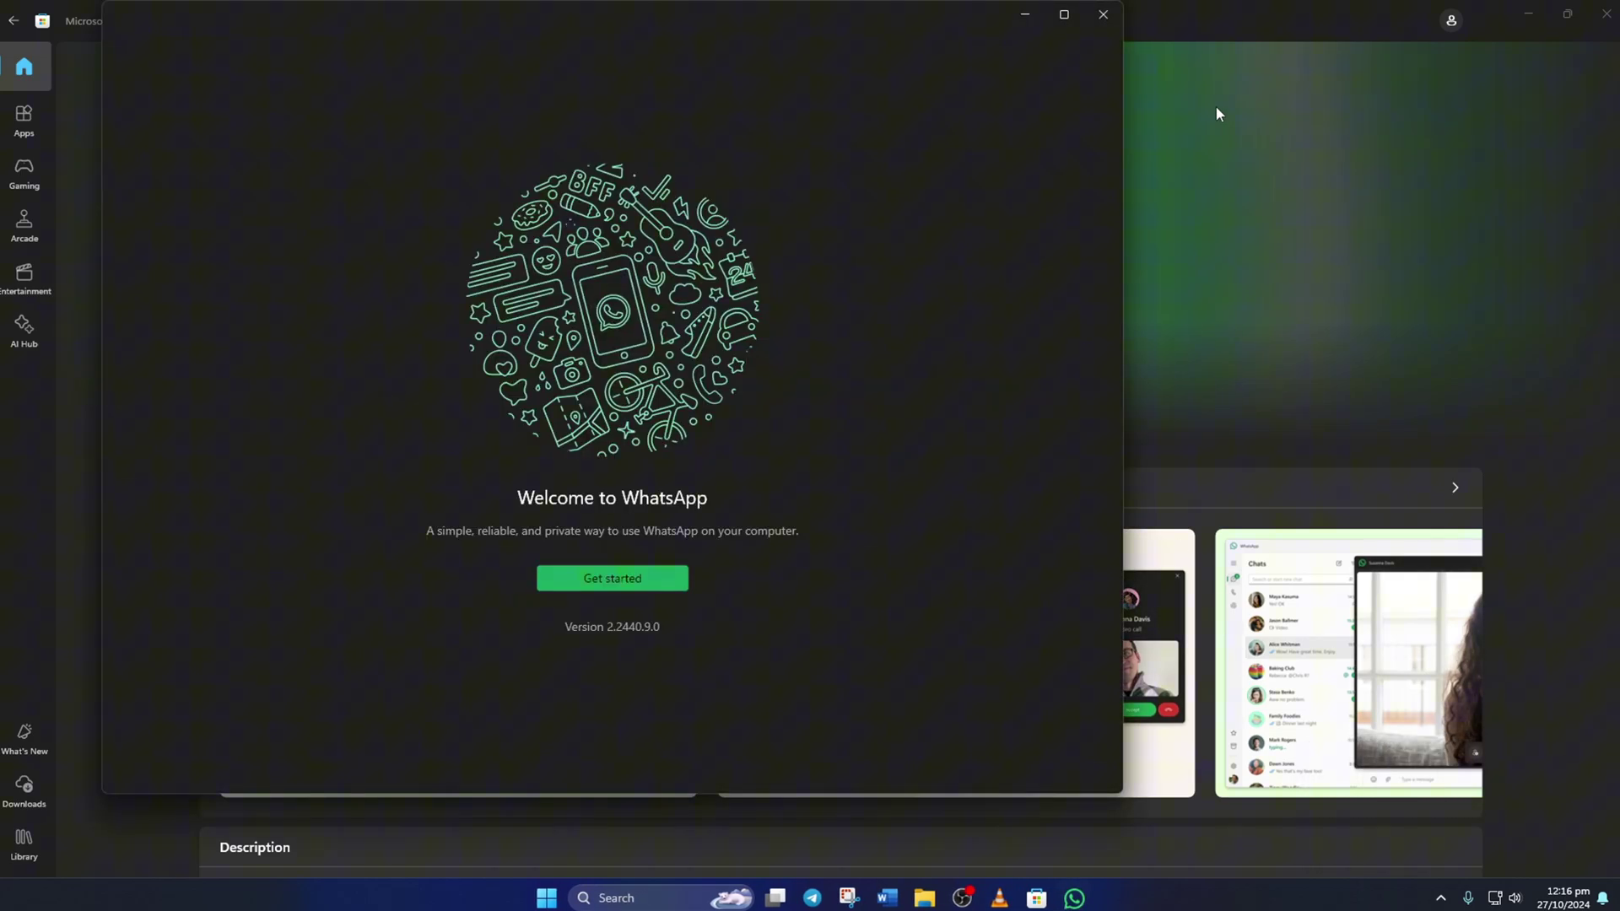
pyautogui.click(1607, 13)
pyautogui.click(1064, 15)
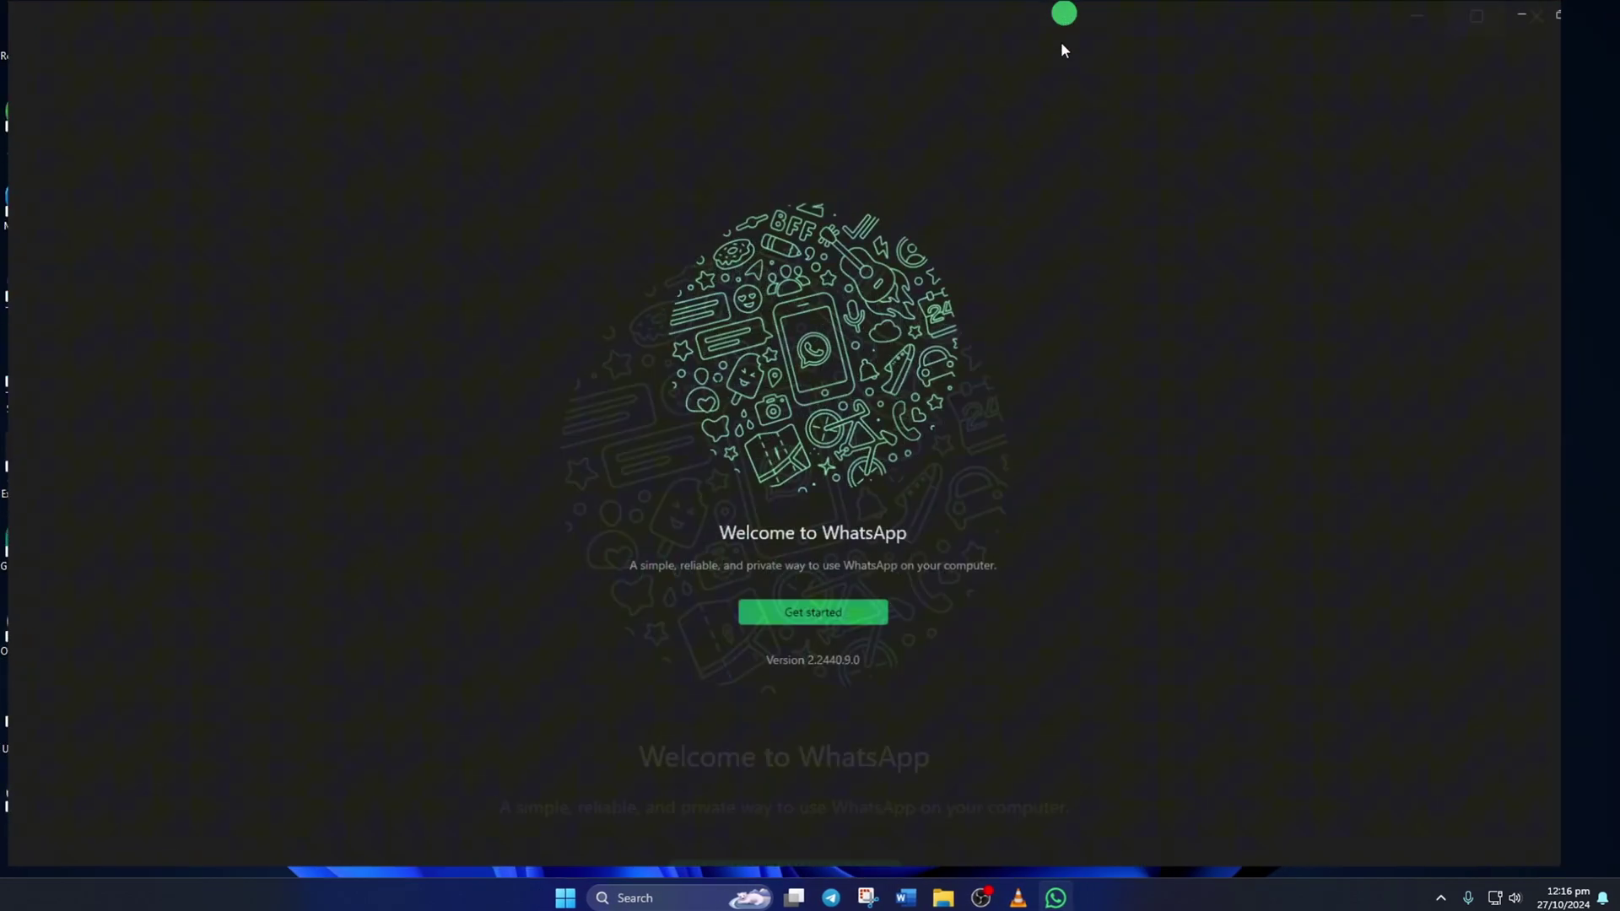